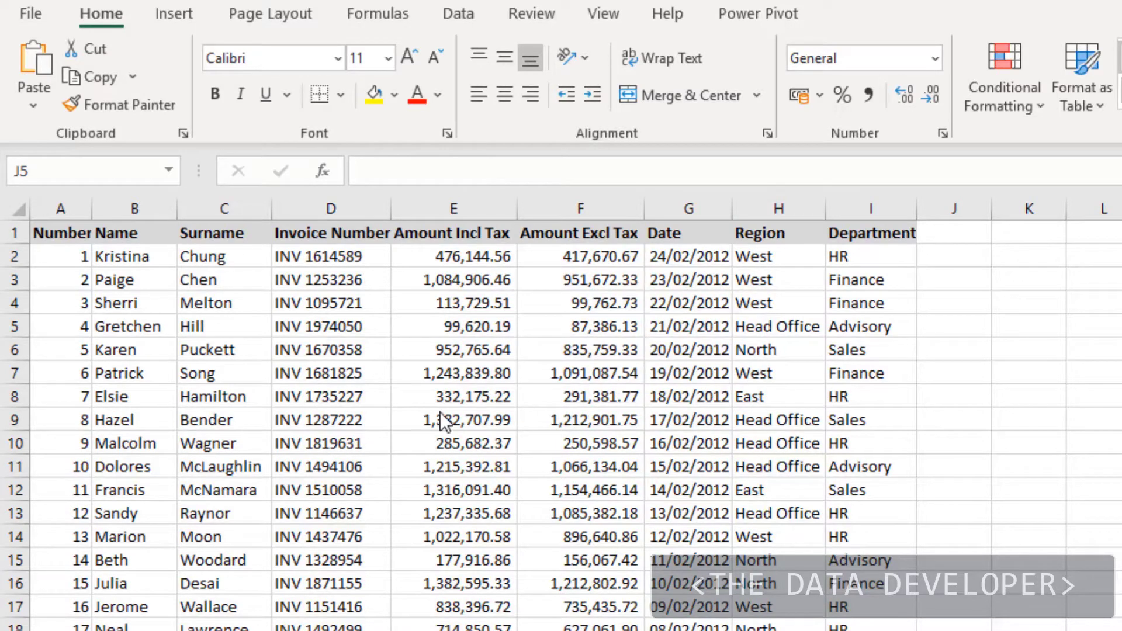
Step: Copy the A1:I1 invoice headers and paste them into both N1 and N13
{"action": "scroll", "coordinate": [404, 418], "scroll_direction": "down", "scroll_amount": 6}
{"action": "scroll", "coordinate": [403, 418], "scroll_direction": "up", "scroll_amount": 6}
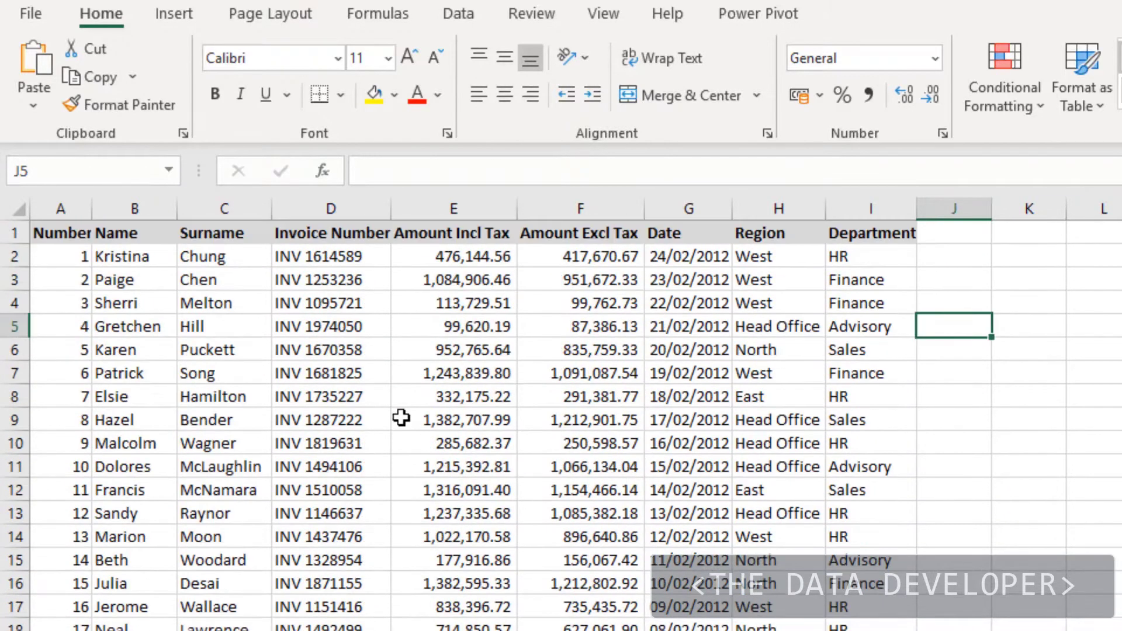
{"action": "left_click", "coordinate": [350, 399]}
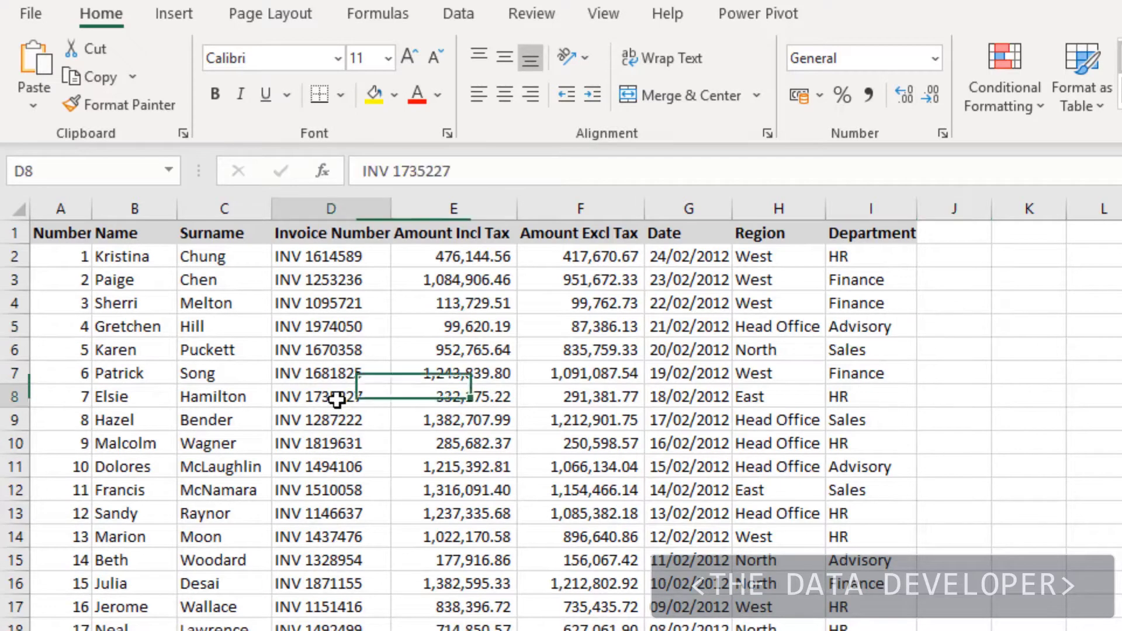
{"action": "left_click_drag", "start_coordinate": [882, 234], "coordinate": [76, 223]}
{"action": "key", "text": "ctrl+c"}
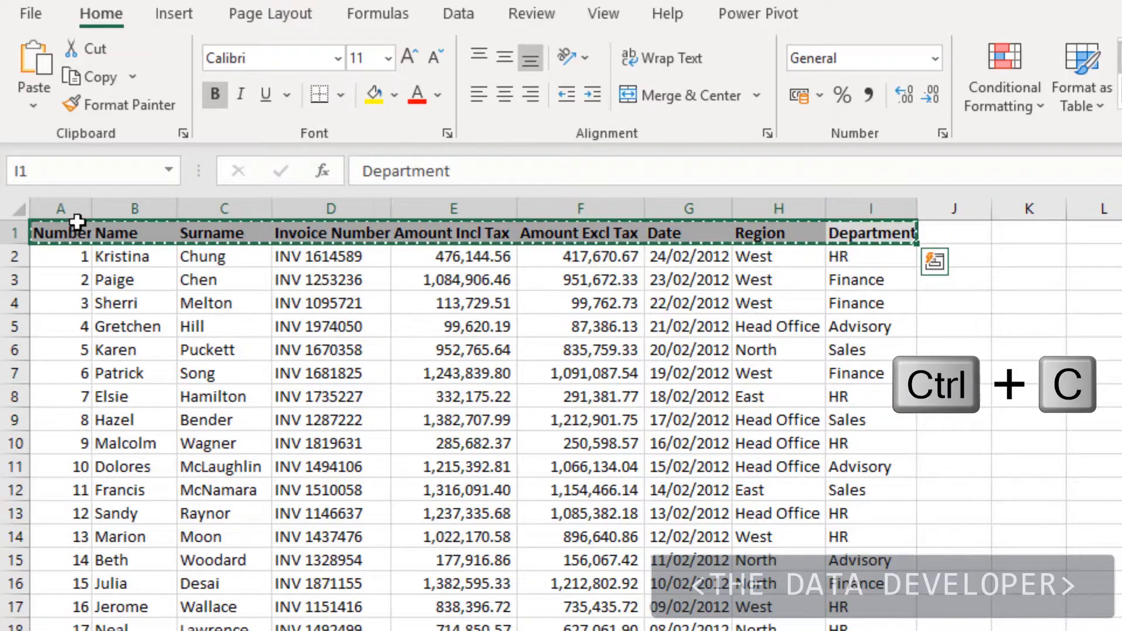
{"action": "left_click", "coordinate": [946, 233]}
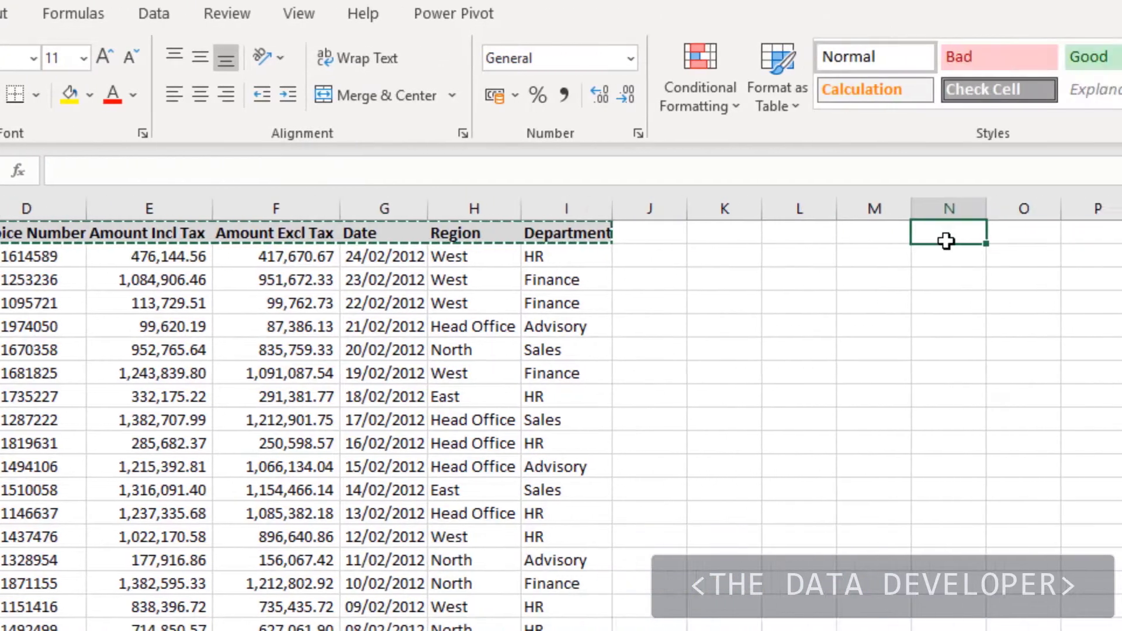
{"action": "key", "text": "ctrl+v"}
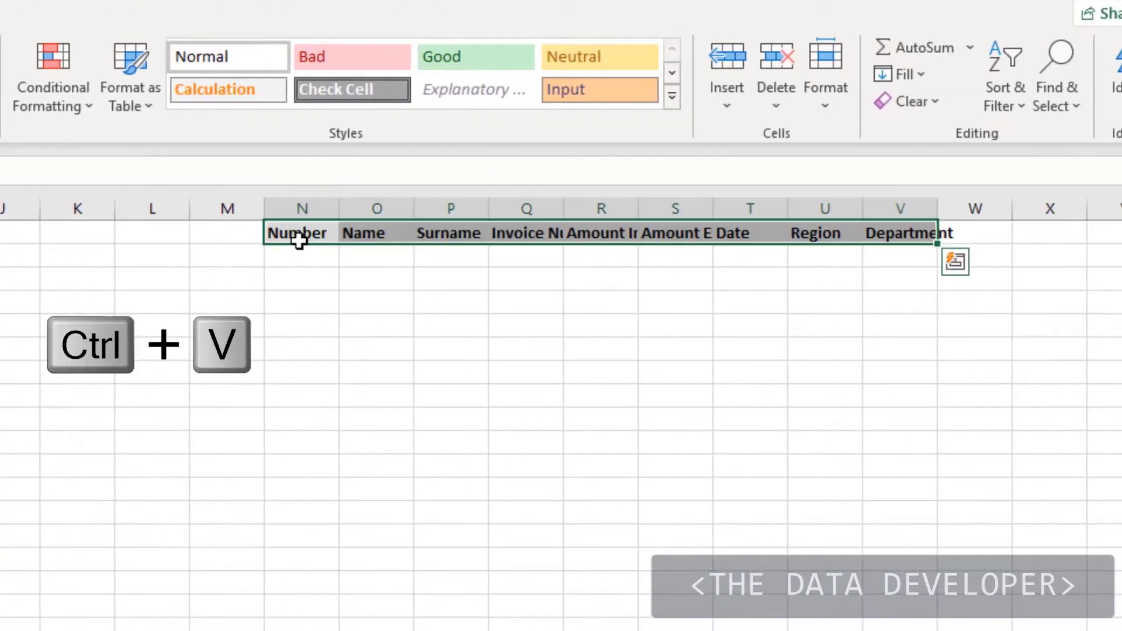
{"action": "left_click", "coordinate": [305, 514]}
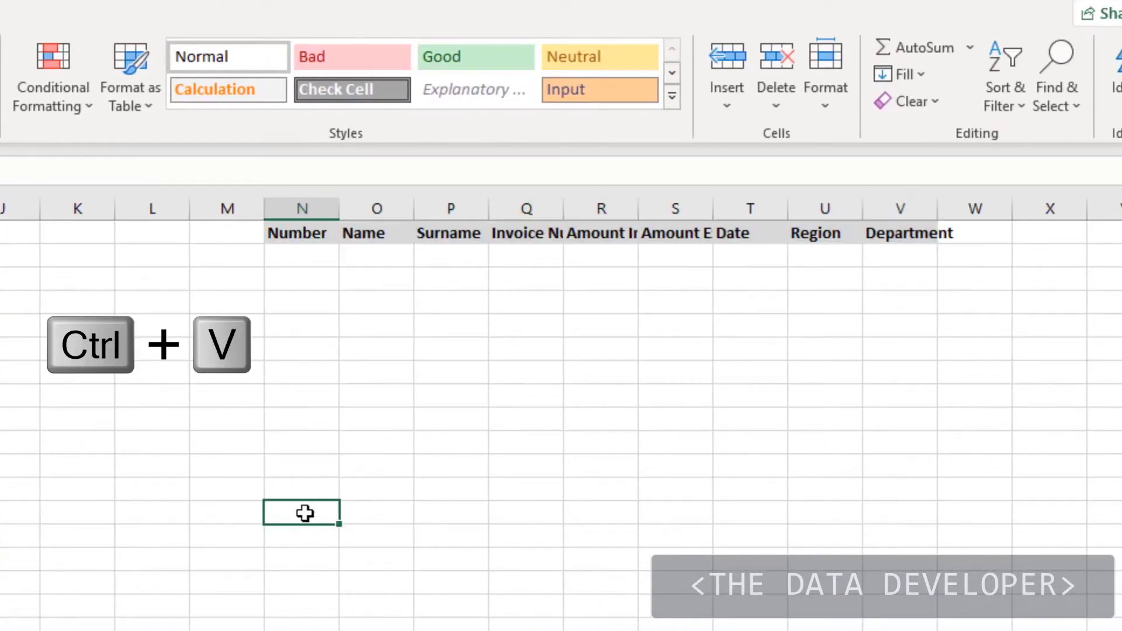
{"action": "key", "text": "ctrl+v"}
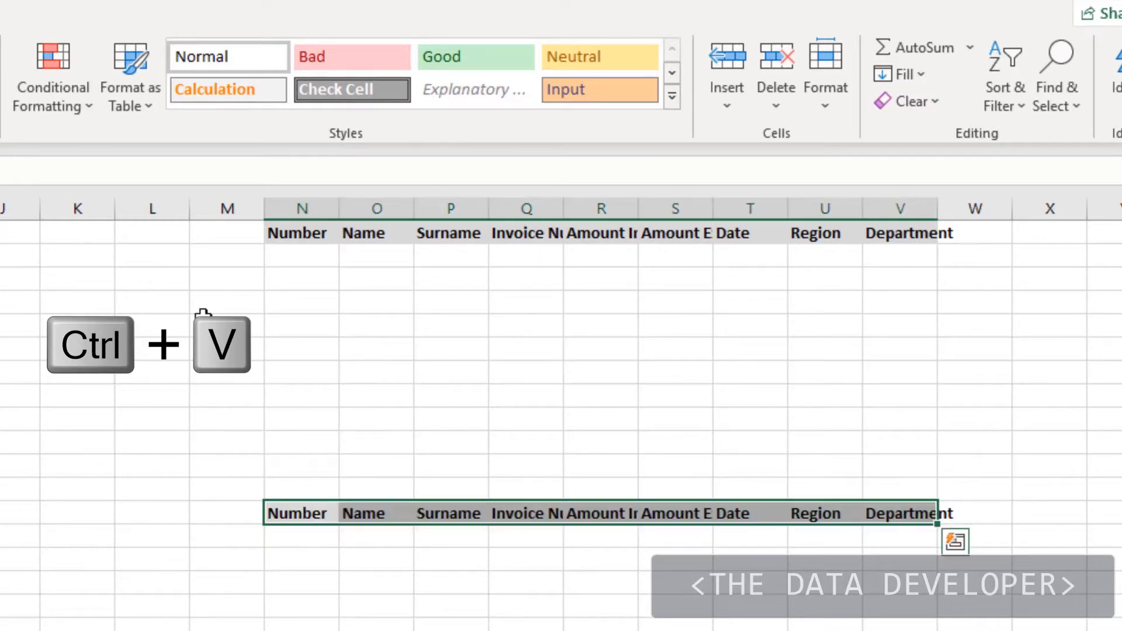
{"action": "left_click", "coordinate": [45, 299]}
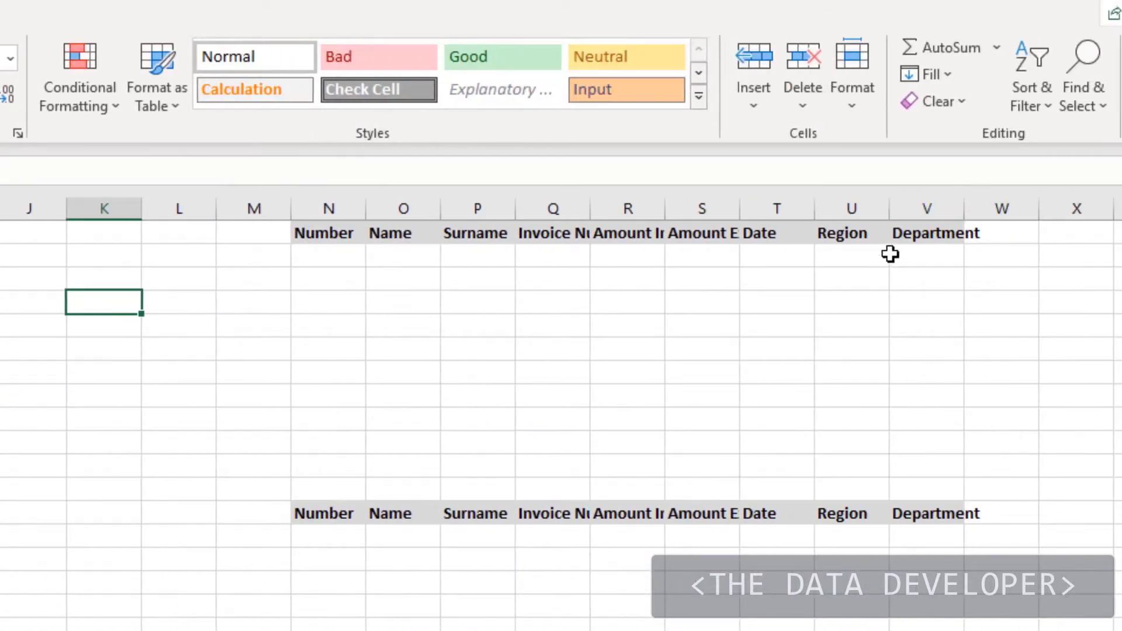
Step: Autofit columns N through V to their header text
{"action": "mouse_move", "coordinate": [929, 208]}
{"action": "left_mouse_down"}
{"action": "mouse_move", "coordinate": [388, 211]}
{"action": "mouse_move", "coordinate": [354, 200]}
{"action": "left_mouse_up"}
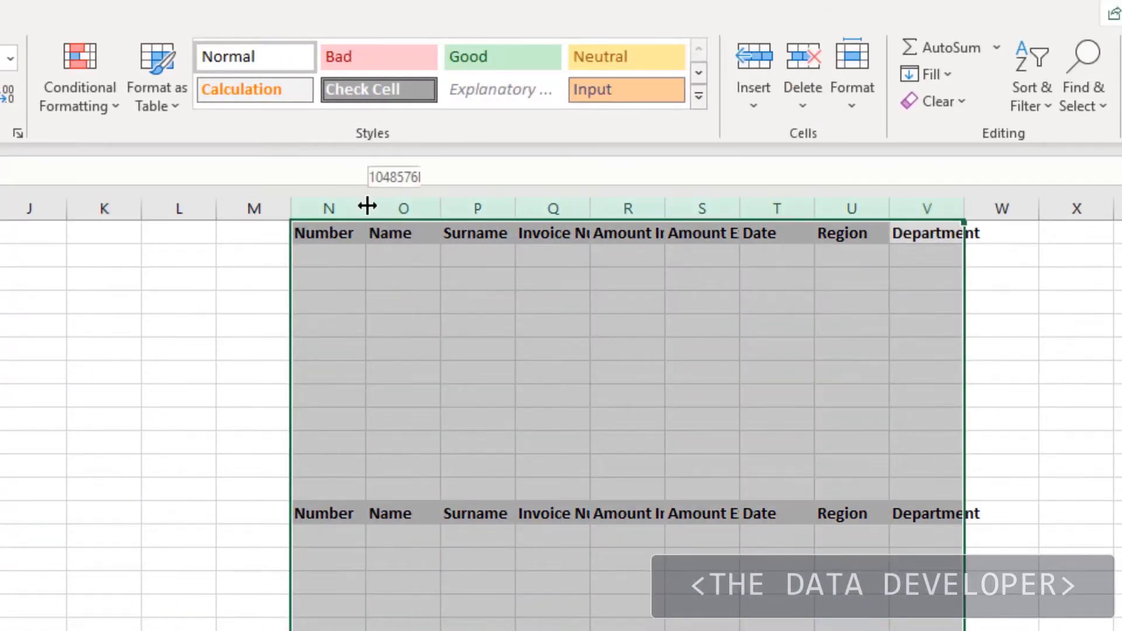
{"action": "double_click", "coordinate": [366, 208]}
{"action": "left_click", "coordinate": [369, 326]}
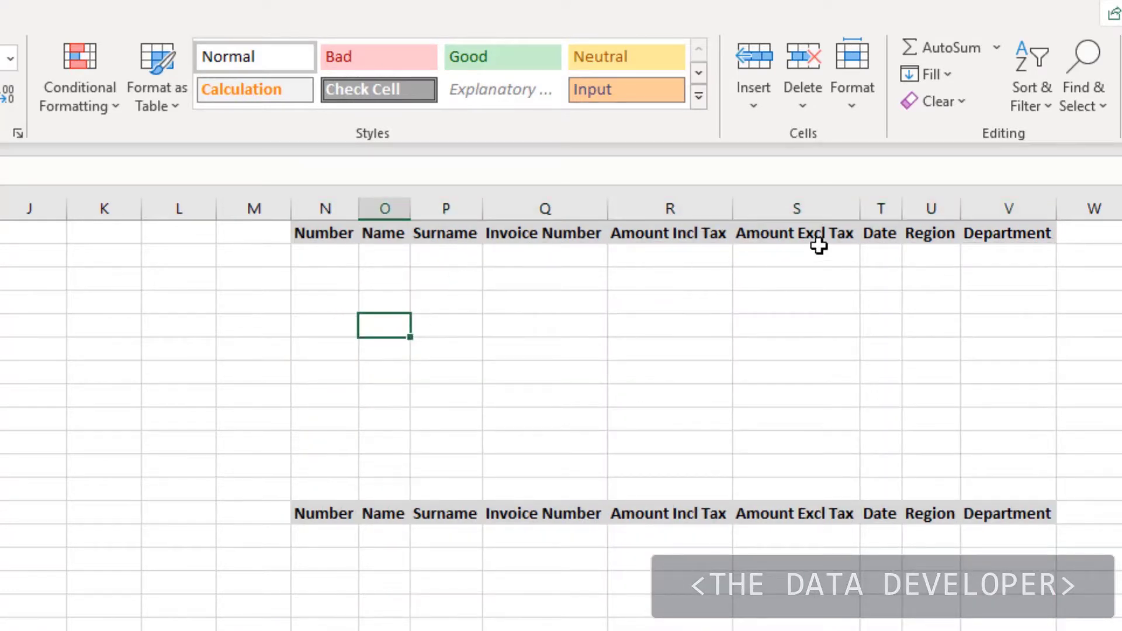
Step: Enter >1000000 as the Amount Excl Tax criterion in S2
{"action": "mouse_move", "coordinate": [1030, 249]}
{"action": "left_mouse_down"}
{"action": "mouse_move", "coordinate": [859, 263]}
{"action": "mouse_move", "coordinate": [309, 252]}
{"action": "left_mouse_up"}
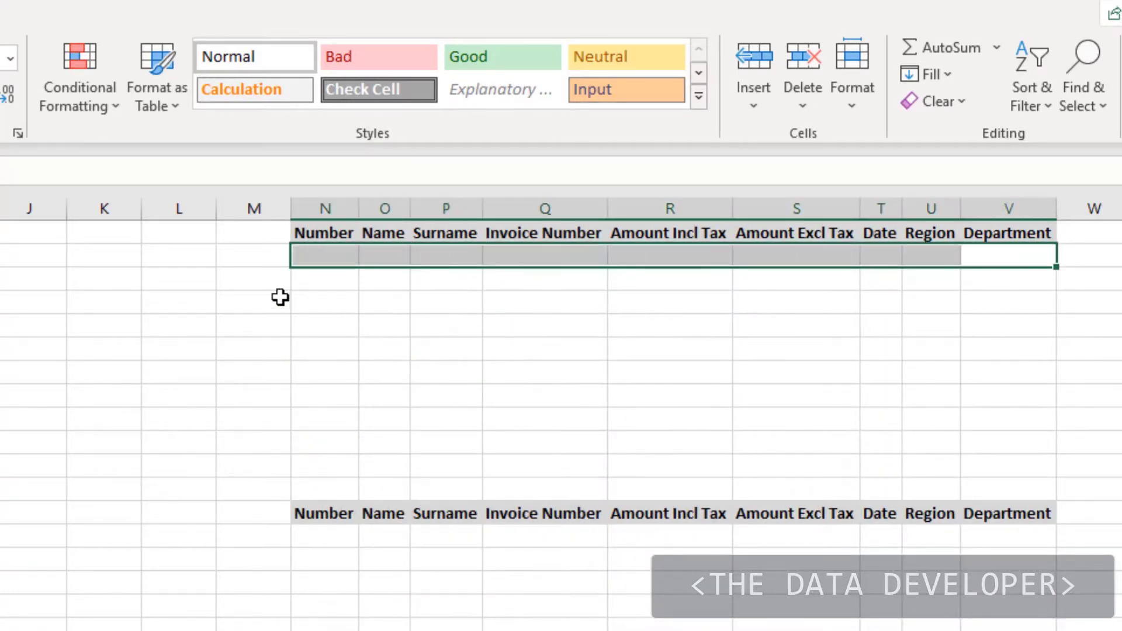
{"action": "left_click", "coordinate": [779, 253]}
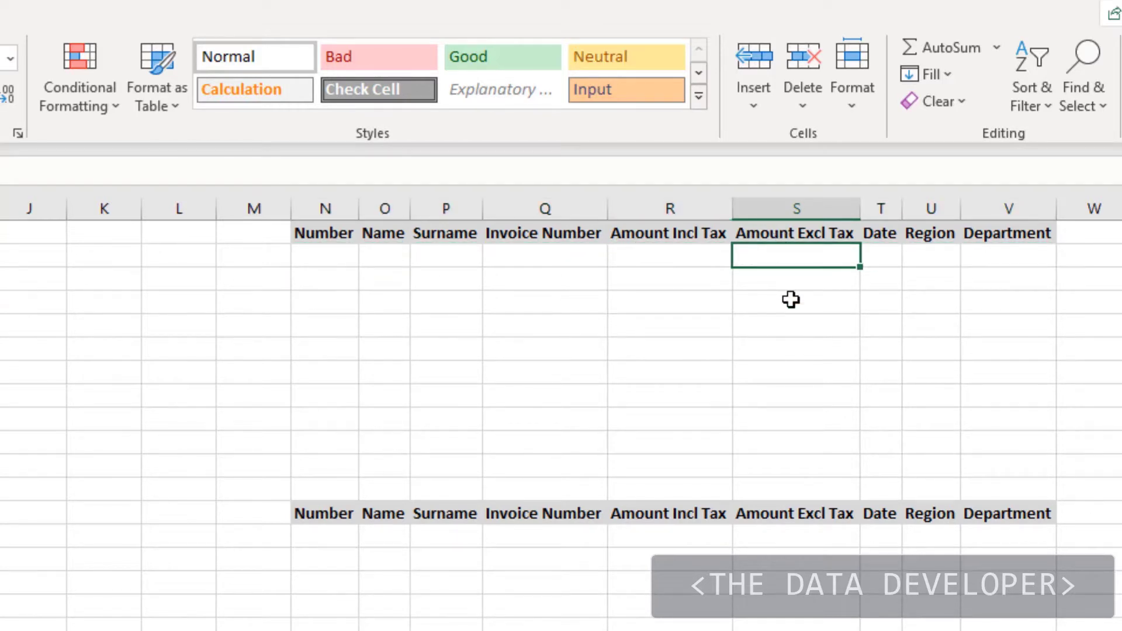
{"action": "type", "text": ">1000000"}
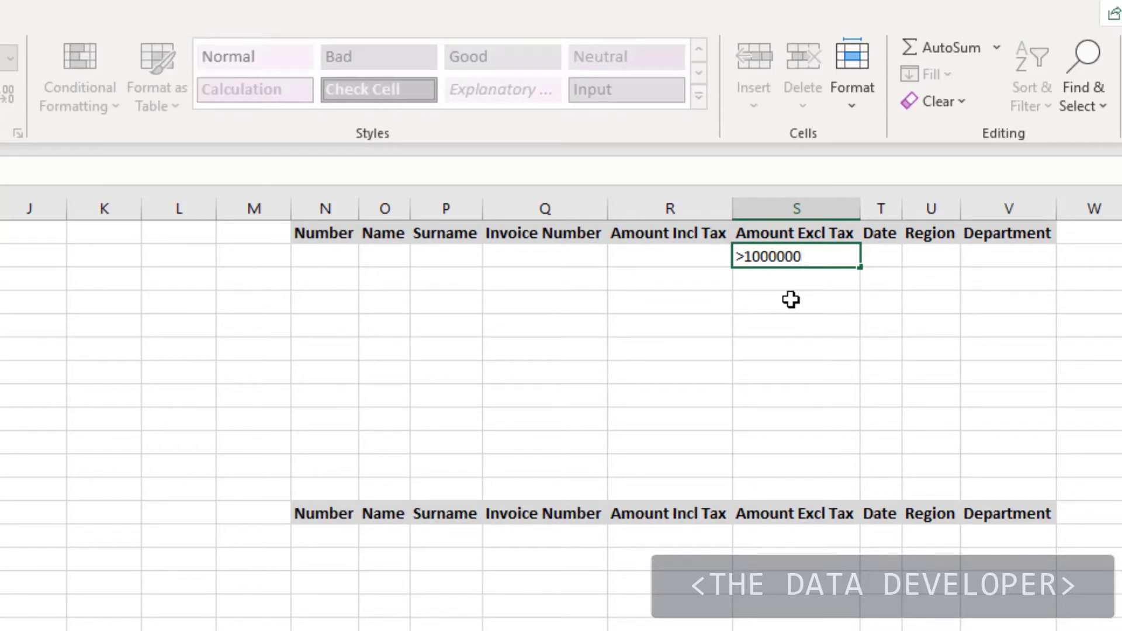
{"action": "key", "text": "Return"}
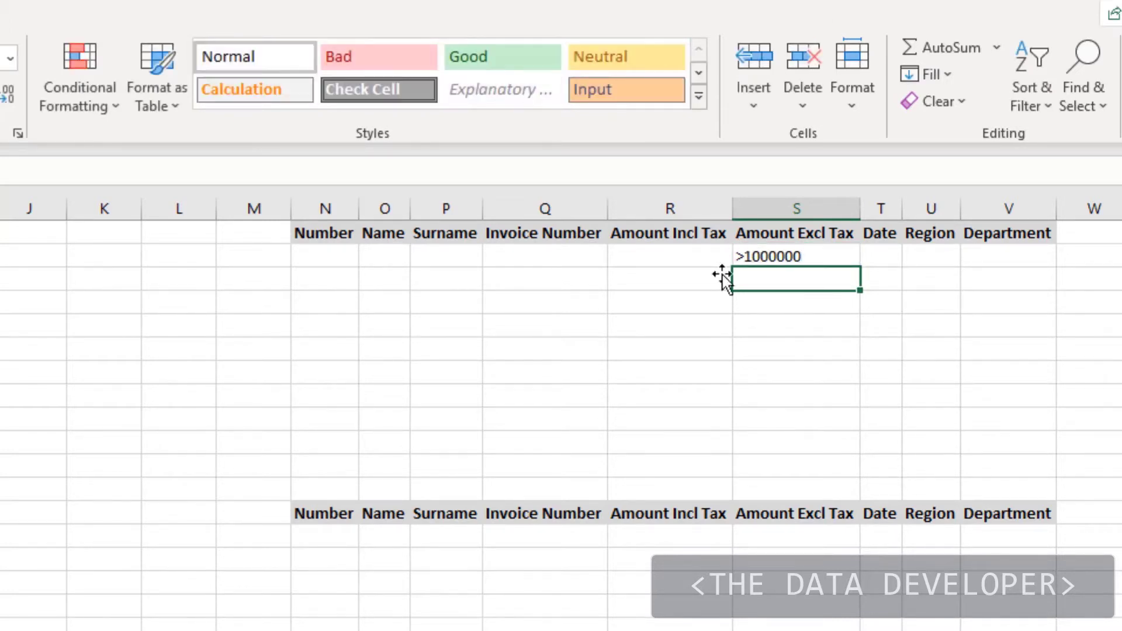
{"action": "left_click", "coordinate": [409, 421]}
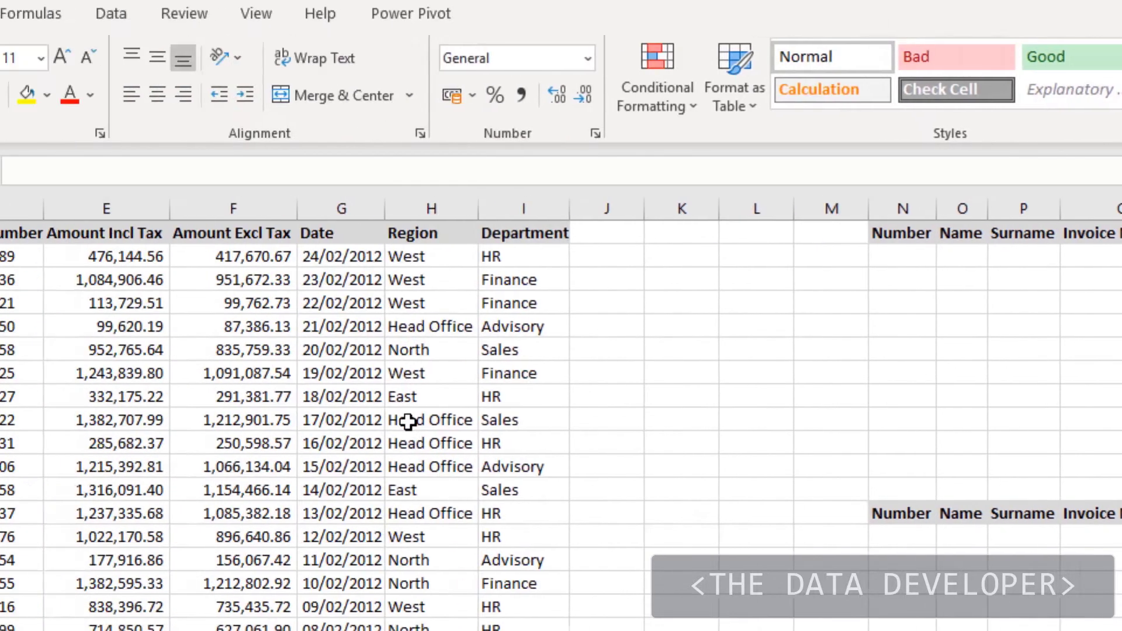
Step: Advanced-filter list A1:I9936 with criteria N1:V2, copying matches to N13:V13
{"action": "left_click", "coordinate": [459, 13]}
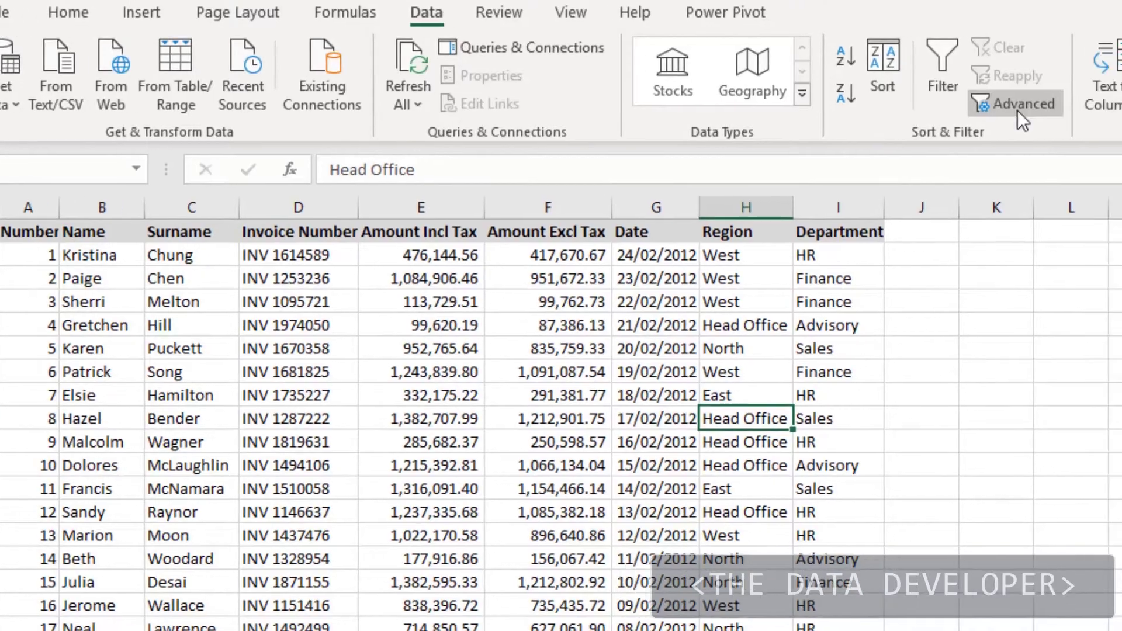
{"action": "left_click", "coordinate": [1049, 110]}
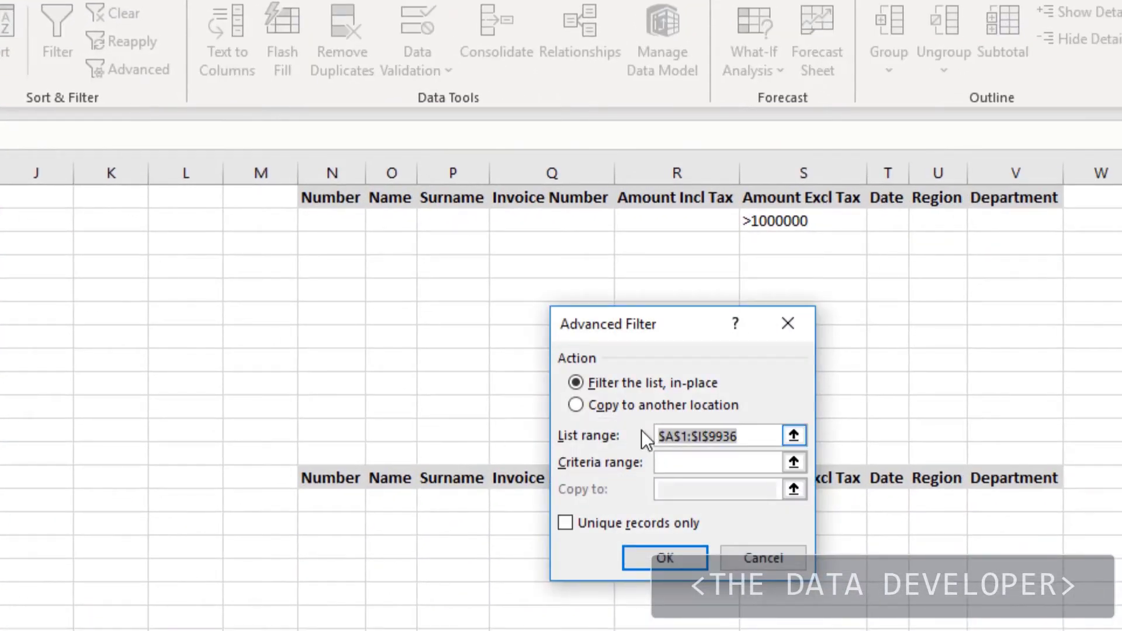
{"action": "left_click", "coordinate": [574, 409]}
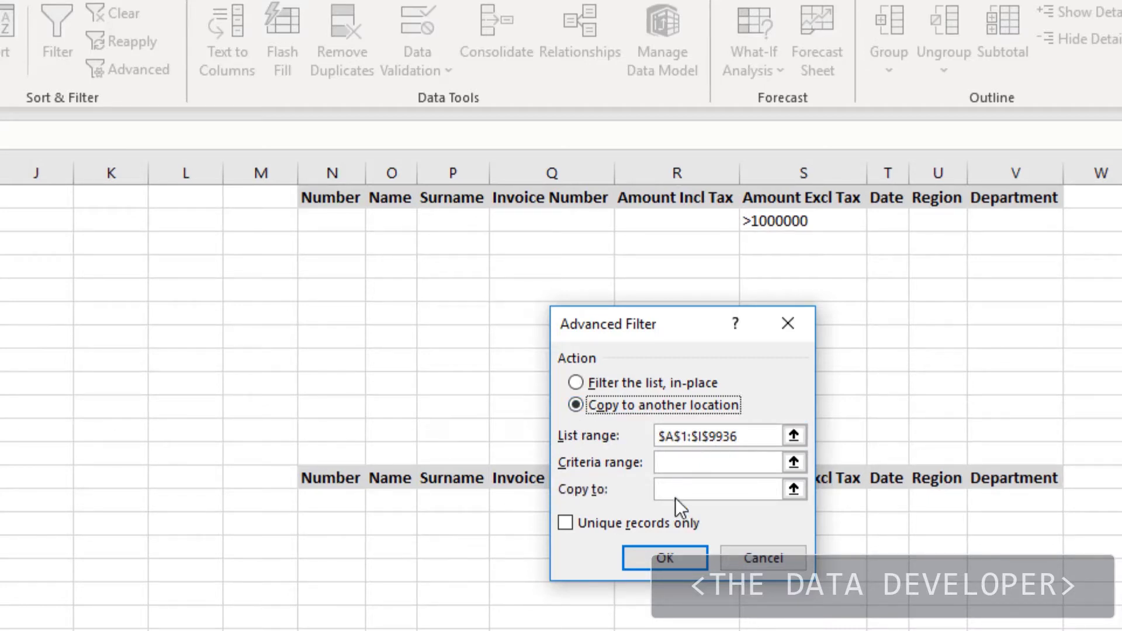
{"action": "left_click", "coordinate": [668, 462]}
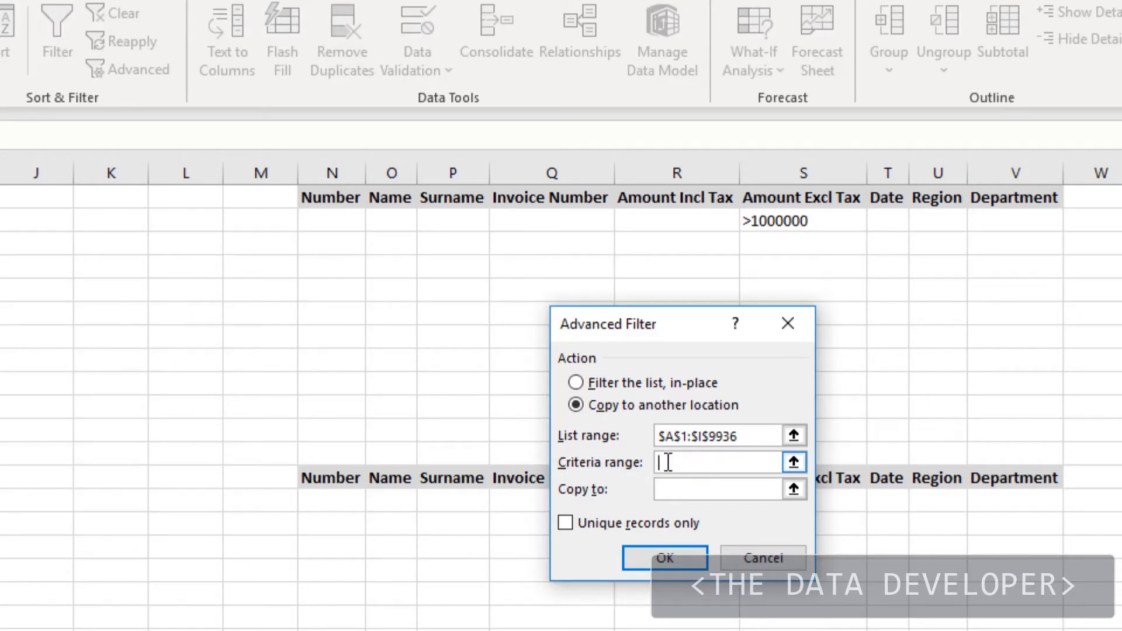
{"action": "left_click", "coordinate": [330, 202]}
{"action": "left_click_drag", "start_coordinate": [330, 204], "coordinate": [1026, 231]}
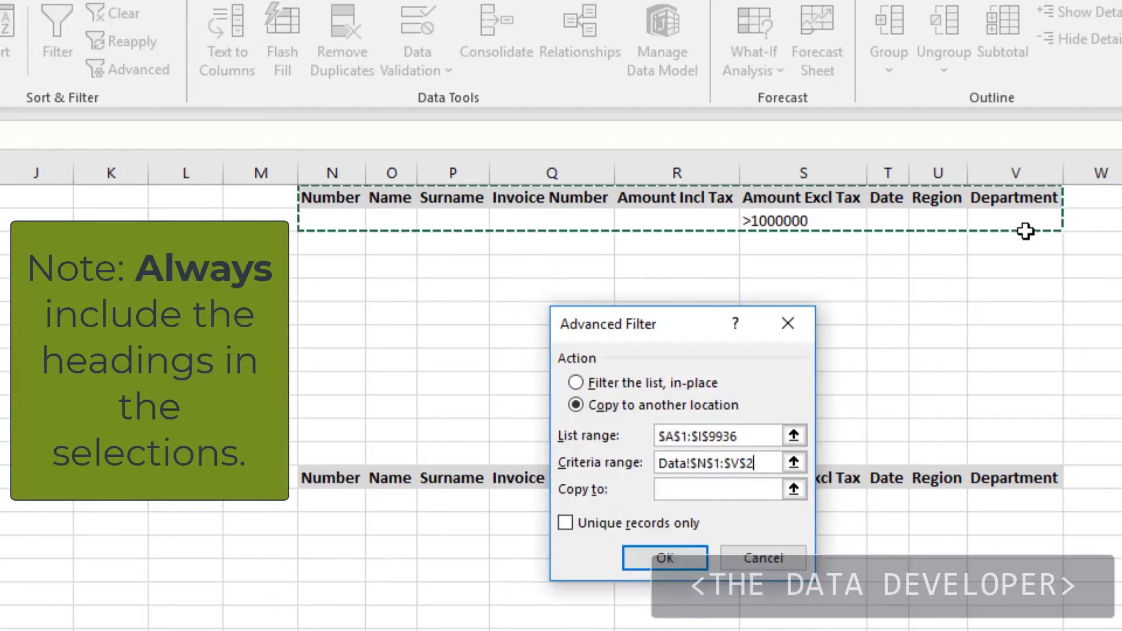
{"action": "left_click", "coordinate": [680, 491]}
{"action": "left_click_drag", "start_coordinate": [323, 476], "coordinate": [1020, 486]}
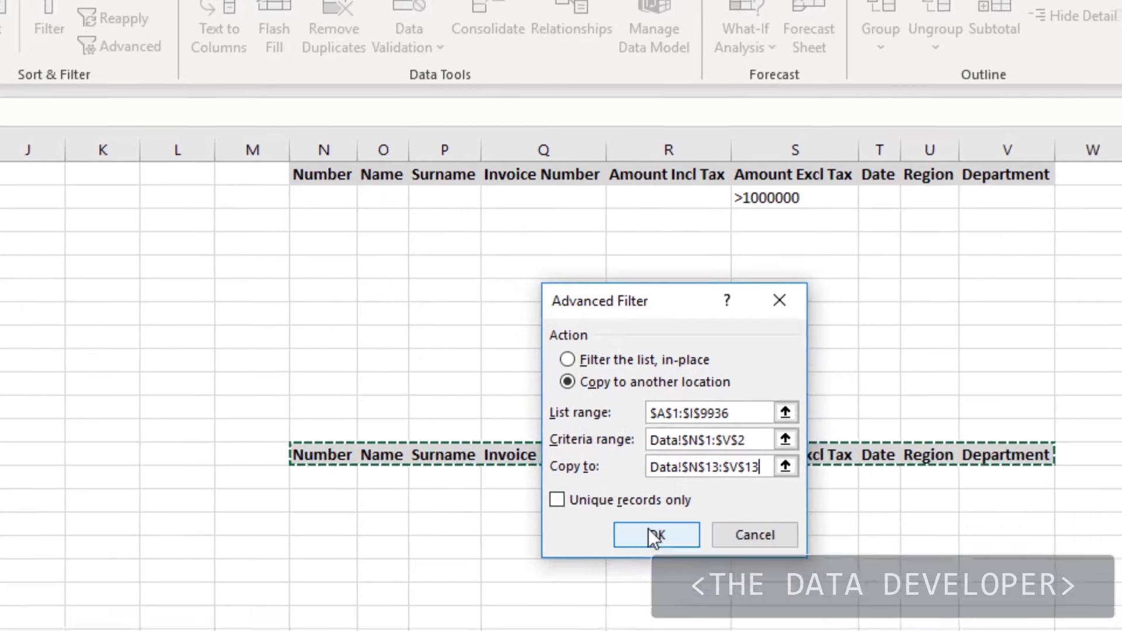
{"action": "left_click", "coordinate": [662, 559]}
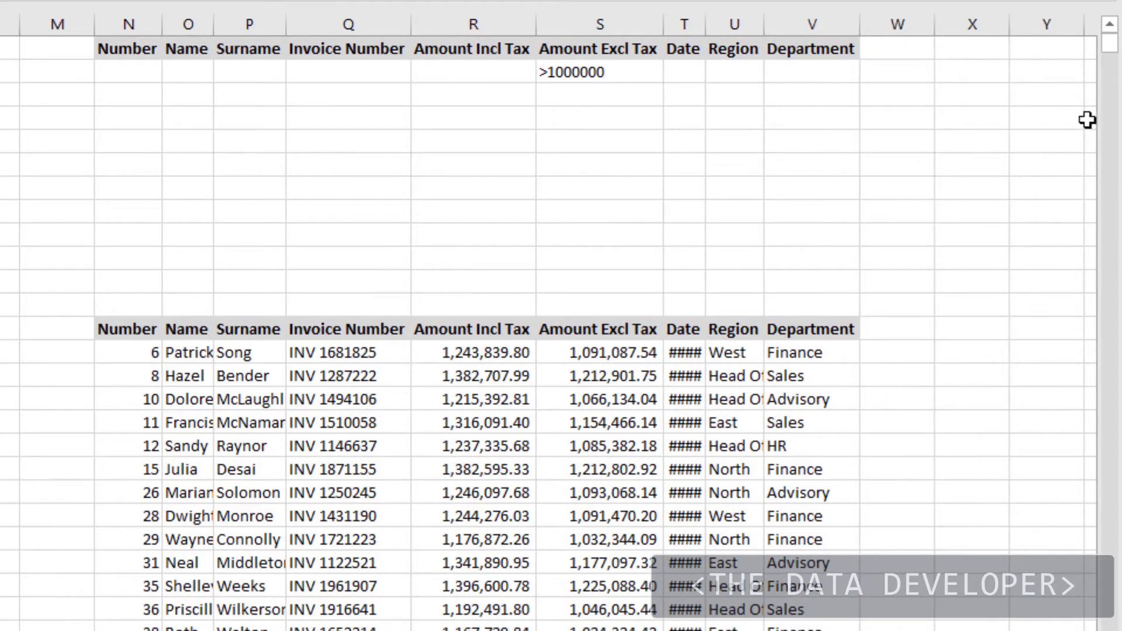
Step: Autofit columns N through V to the extracted invoice data
{"action": "left_click", "coordinate": [717, 569]}
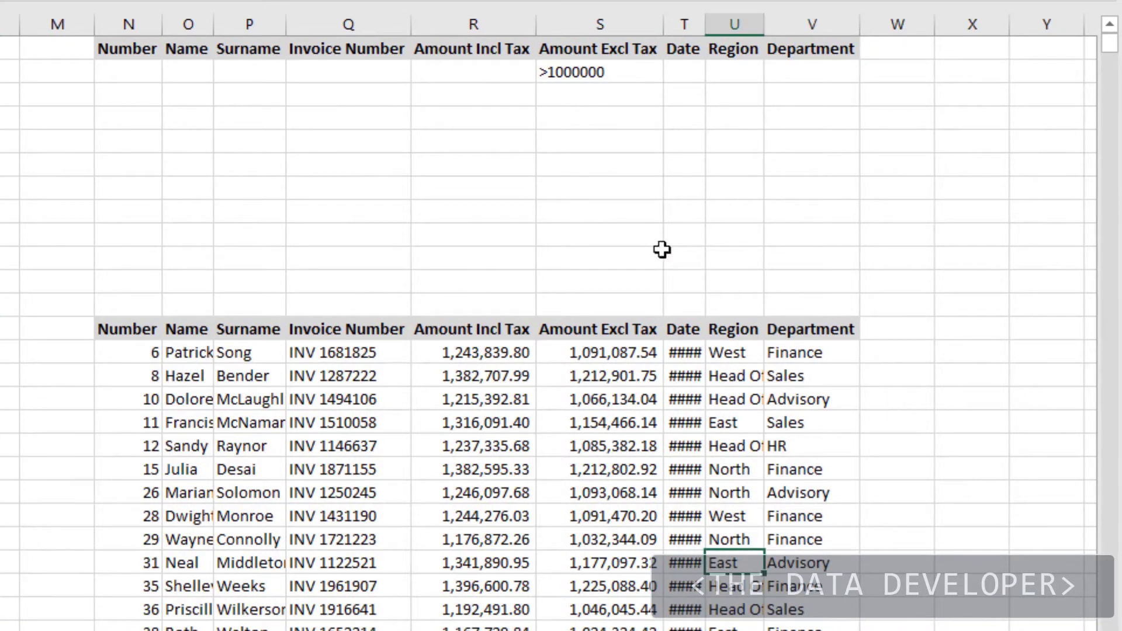
{"action": "mouse_move", "coordinate": [854, 25]}
{"action": "left_mouse_down"}
{"action": "mouse_move", "coordinate": [169, 19]}
{"action": "mouse_move", "coordinate": [844, 46]}
{"action": "left_mouse_up"}
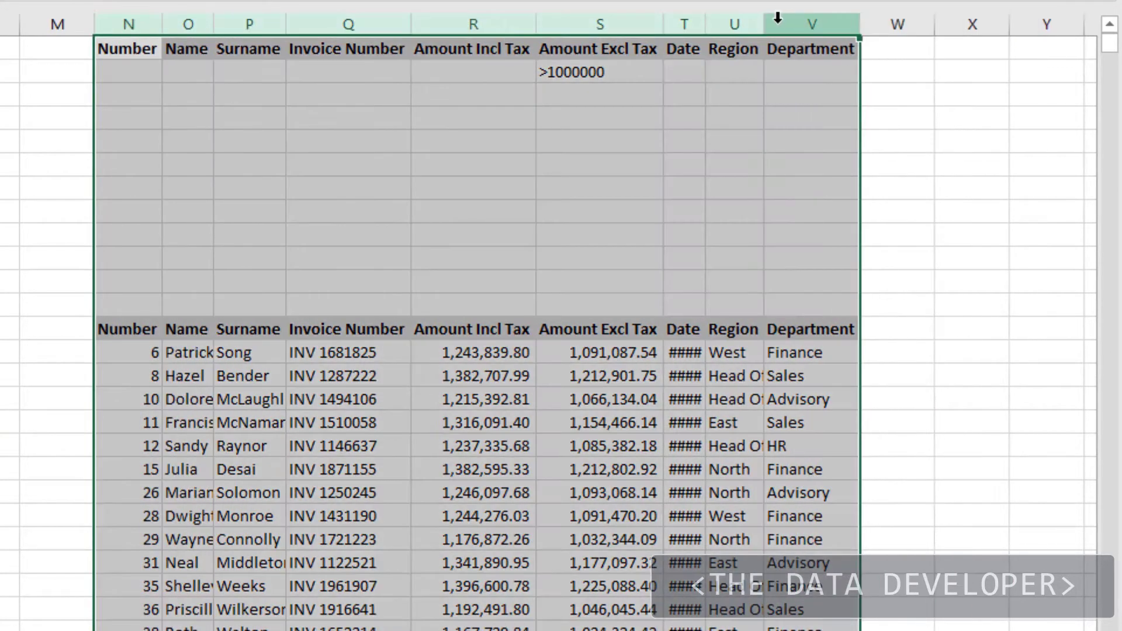
{"action": "double_click", "coordinate": [765, 24]}
{"action": "left_click", "coordinate": [684, 255]}
Step: Delete all extracted invoice rows below the row-13 headers
{"action": "scroll", "coordinate": [739, 545], "scroll_direction": "down", "scroll_amount": 4}
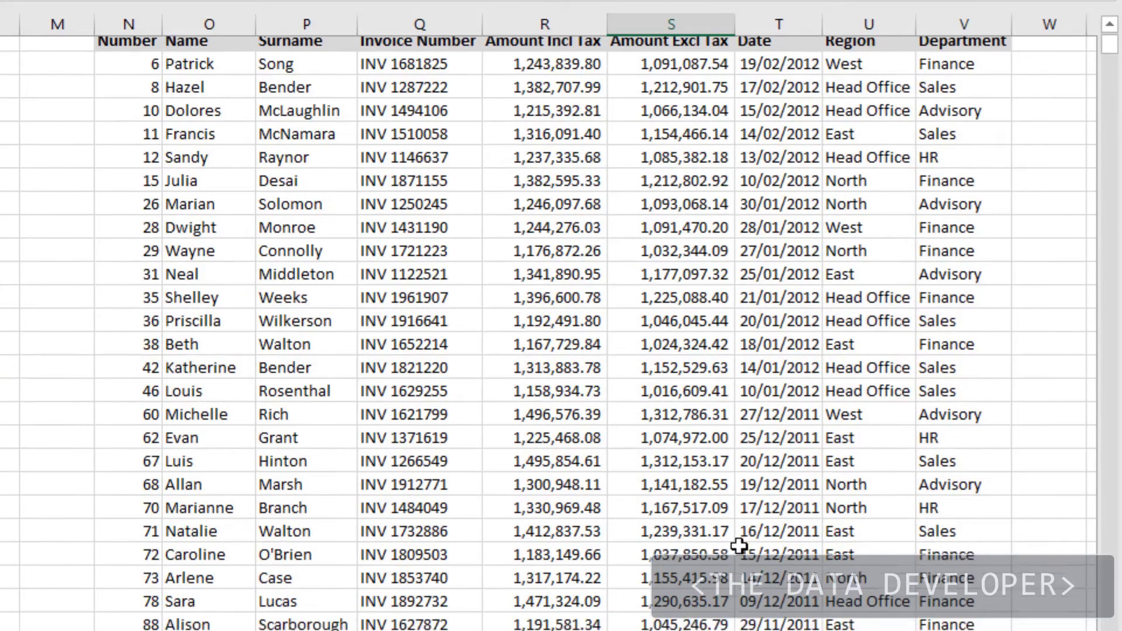
{"action": "scroll", "coordinate": [739, 545], "scroll_direction": "down", "scroll_amount": 10}
{"action": "scroll", "coordinate": [739, 545], "scroll_direction": "up", "scroll_amount": 15}
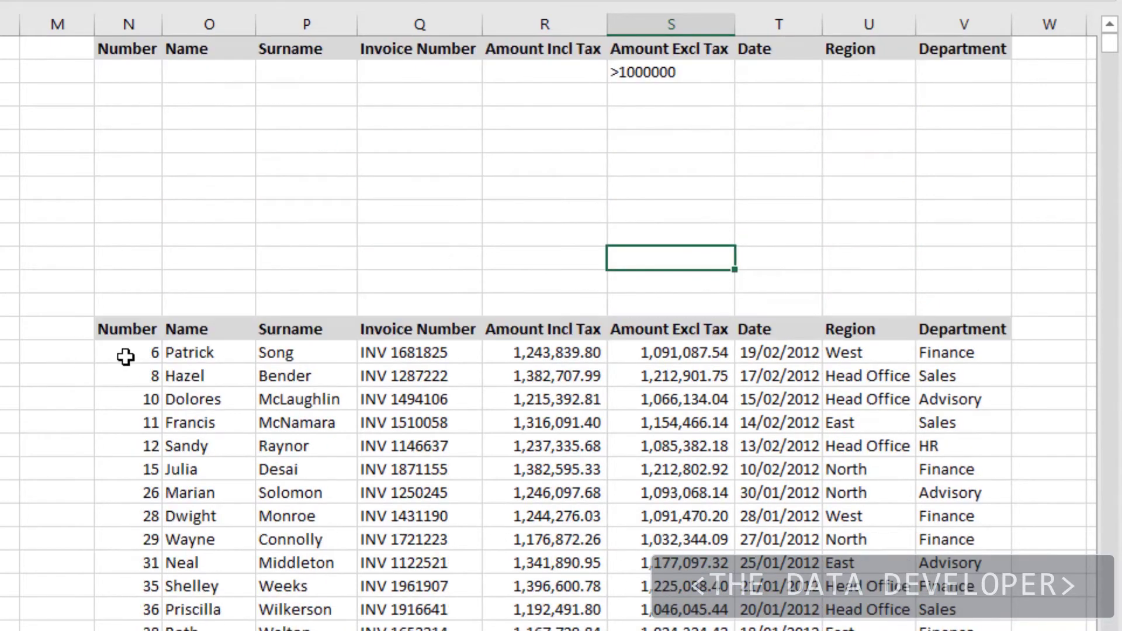
{"action": "left_click_drag", "start_coordinate": [126, 356], "coordinate": [964, 366]}
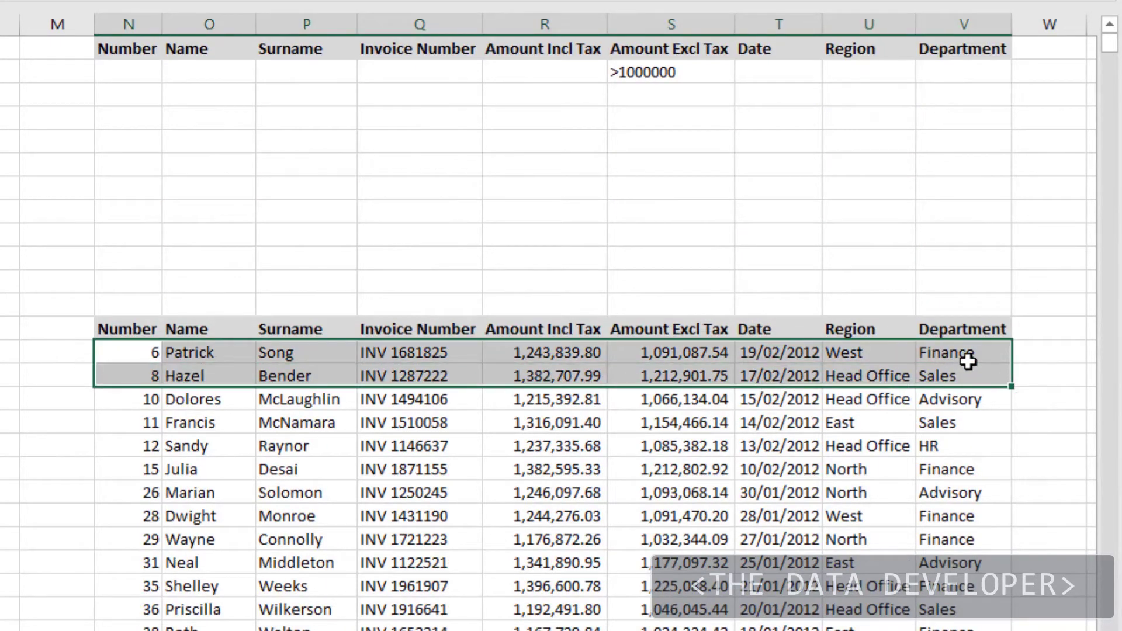
{"action": "key", "text": "ctrl+shift+Down"}
{"action": "key", "text": "Delete"}
{"action": "key", "text": "ctrl+BackSpace"}
{"action": "left_click", "coordinate": [421, 219]}
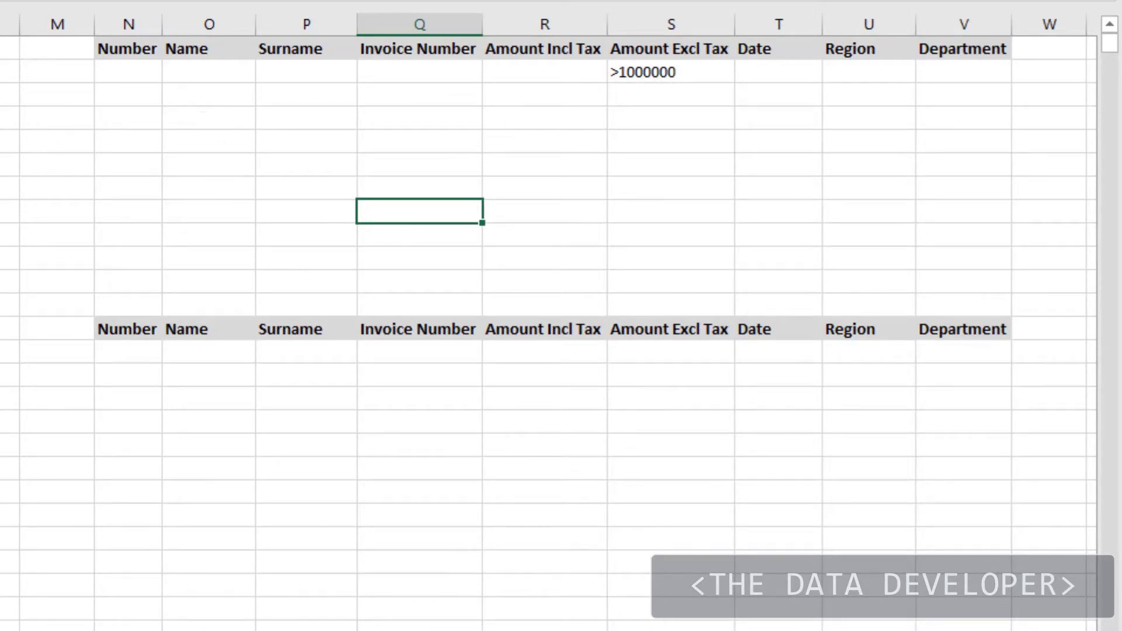
Step: Enter a person's first name as the Name criterion in O2
{"action": "left_click", "coordinate": [1, 93]}
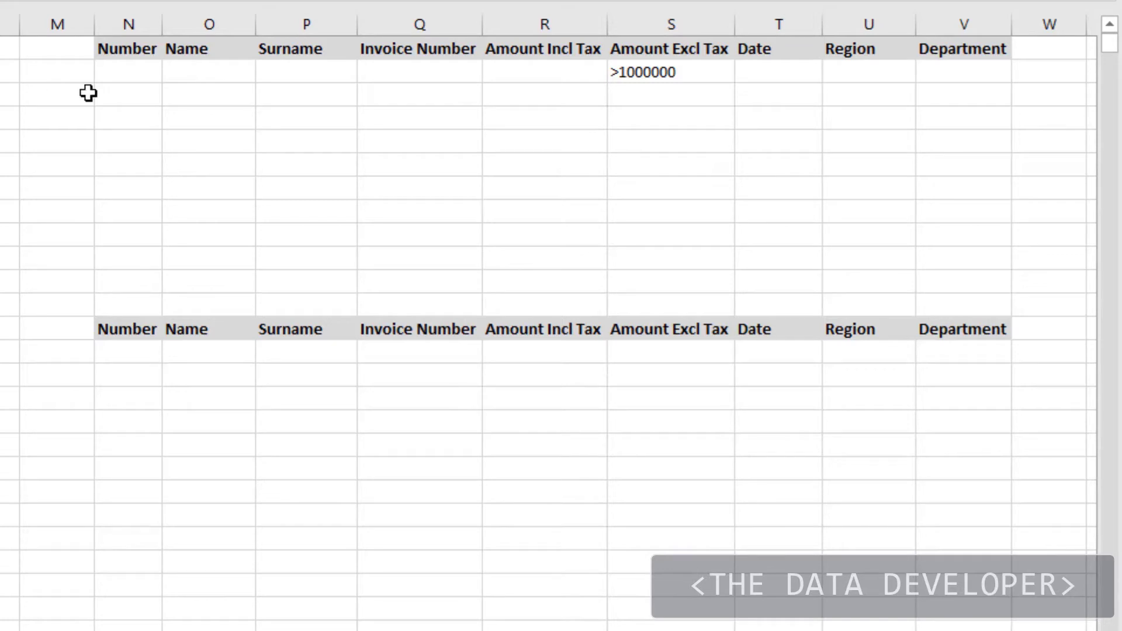
{"action": "left_click", "coordinate": [217, 73]}
{"action": "type", "text": "Paige"}
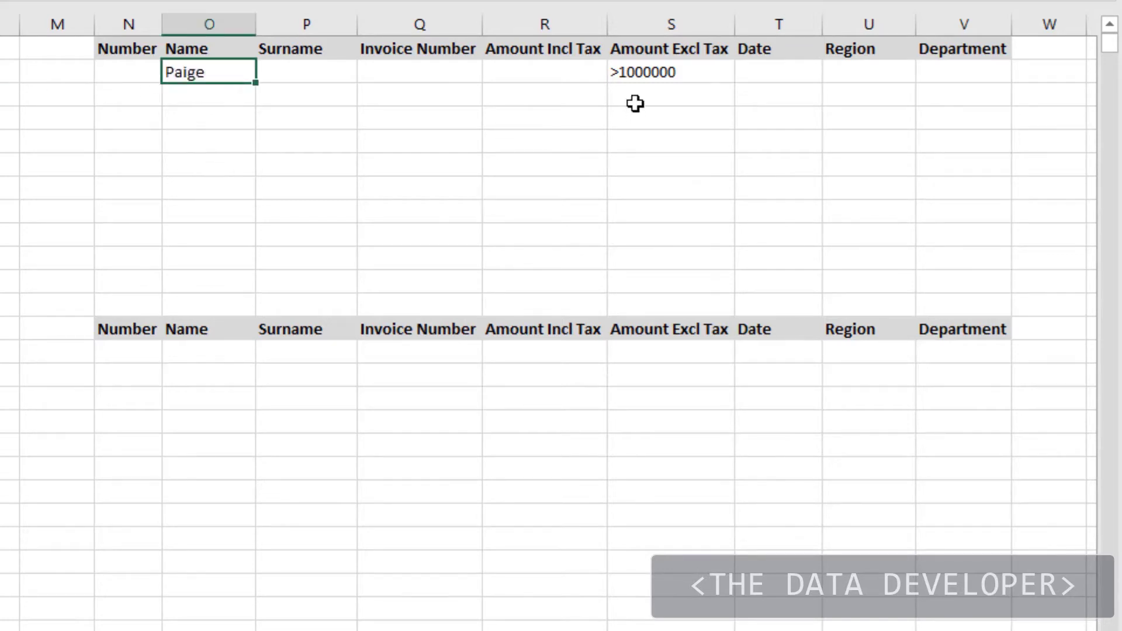
{"action": "left_click", "coordinate": [654, 110]}
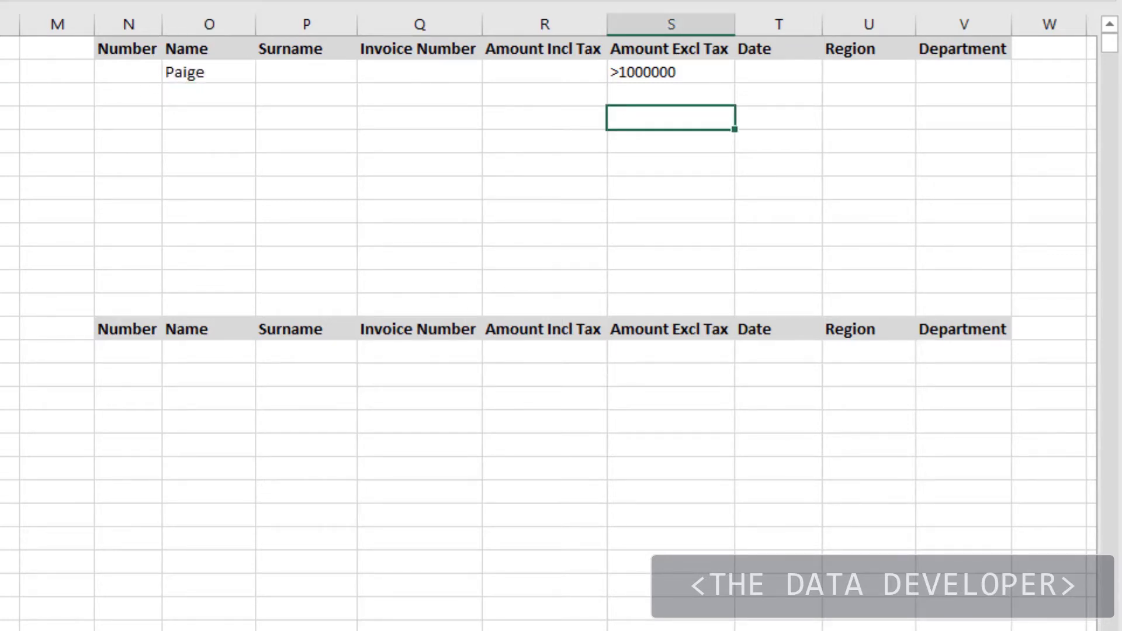
Step: Advanced-filter the invoice list in place using criteria range N1:V2 (named Criteria)
{"action": "left_click", "coordinate": [1, 141]}
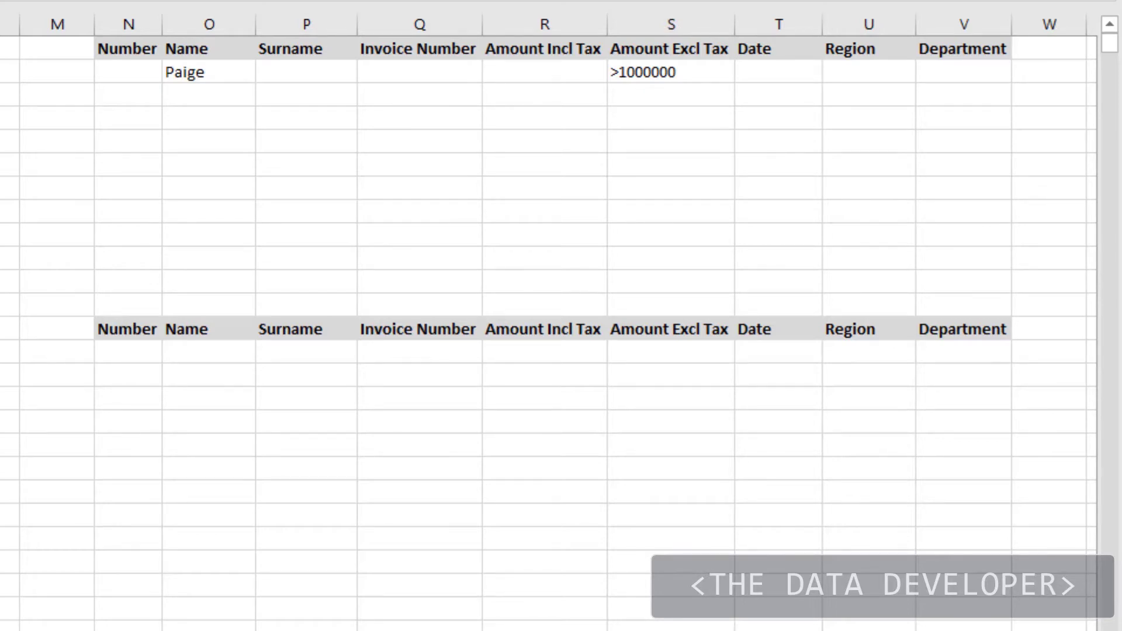
{"action": "left_click", "coordinate": [1, 1]}
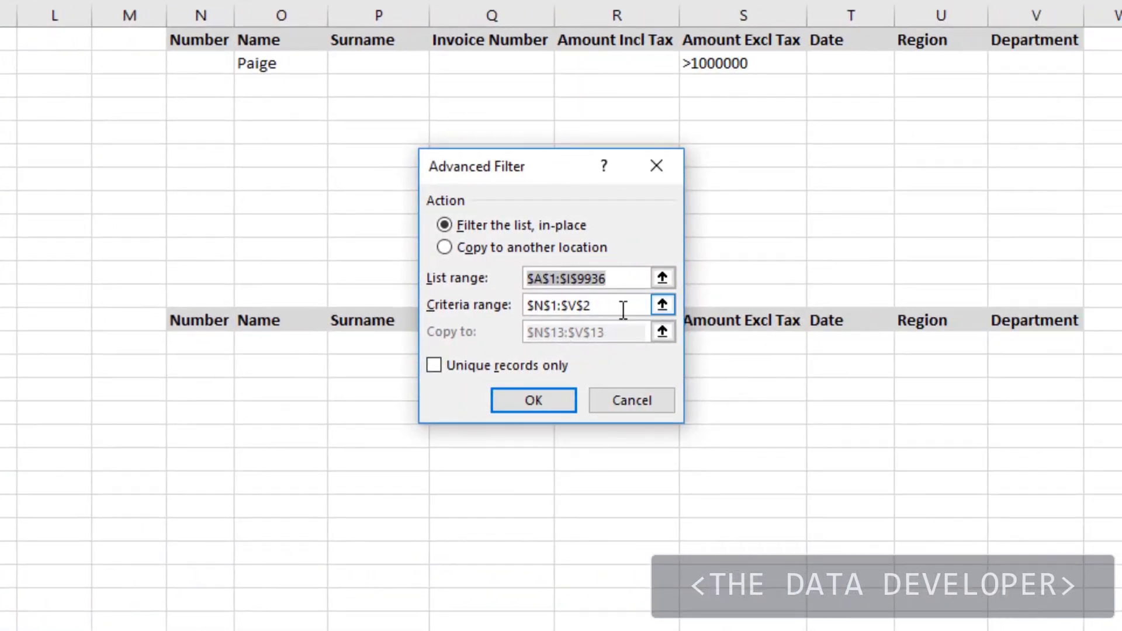
{"action": "left_click", "coordinate": [629, 310]}
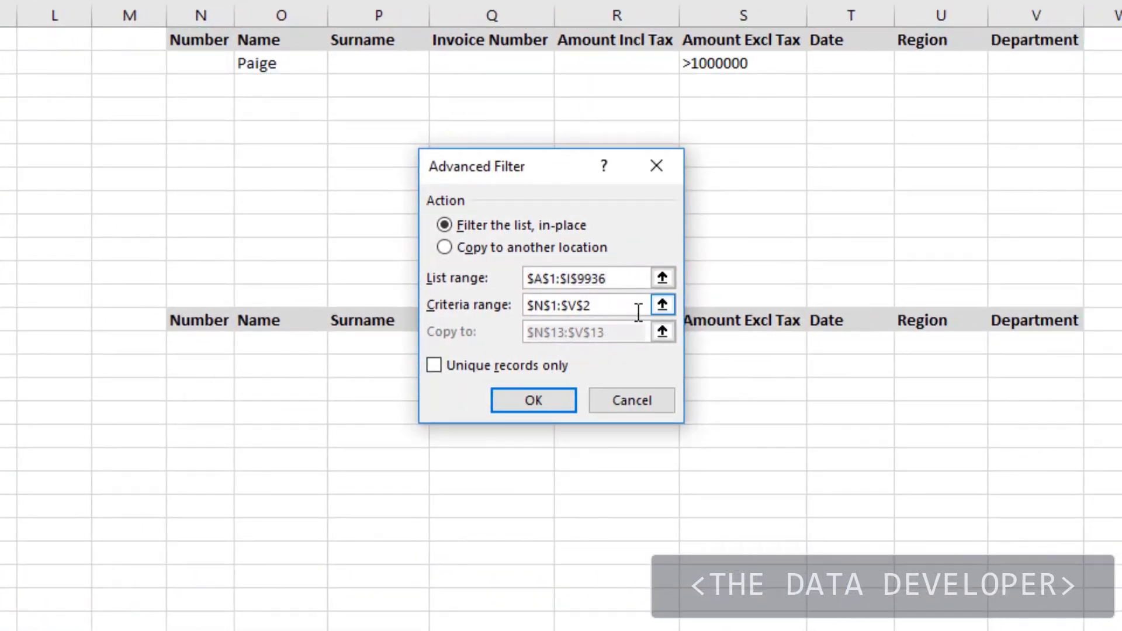
{"action": "left_click_drag", "start_coordinate": [625, 305], "coordinate": [510, 286]}
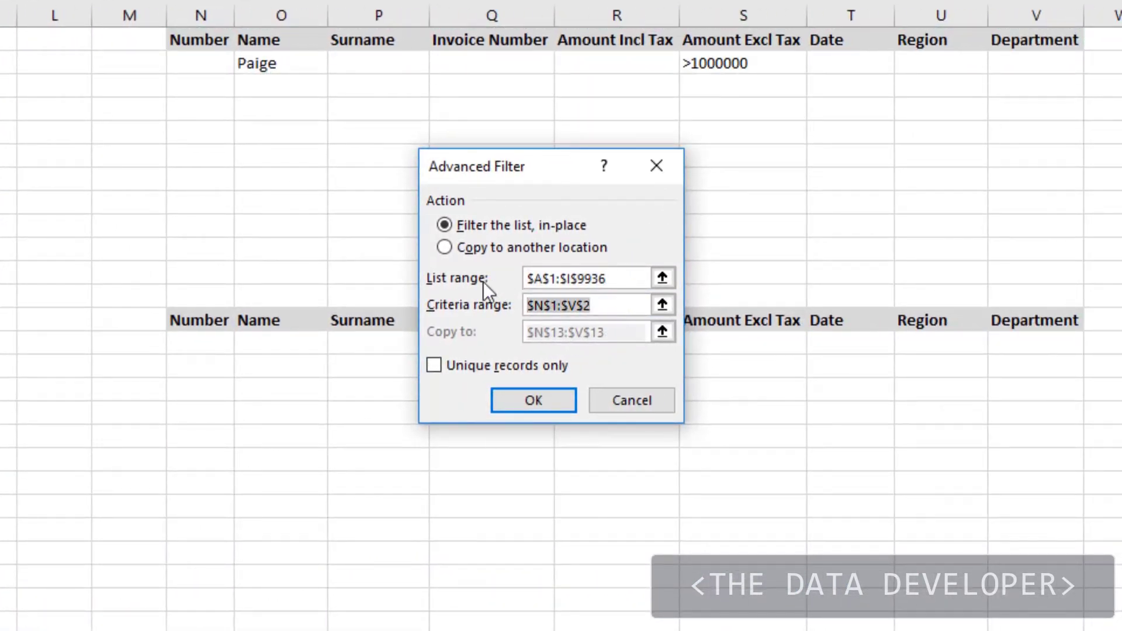
{"action": "key", "text": "Delete"}
{"action": "left_click_drag", "start_coordinate": [208, 40], "coordinate": [1013, 61]}
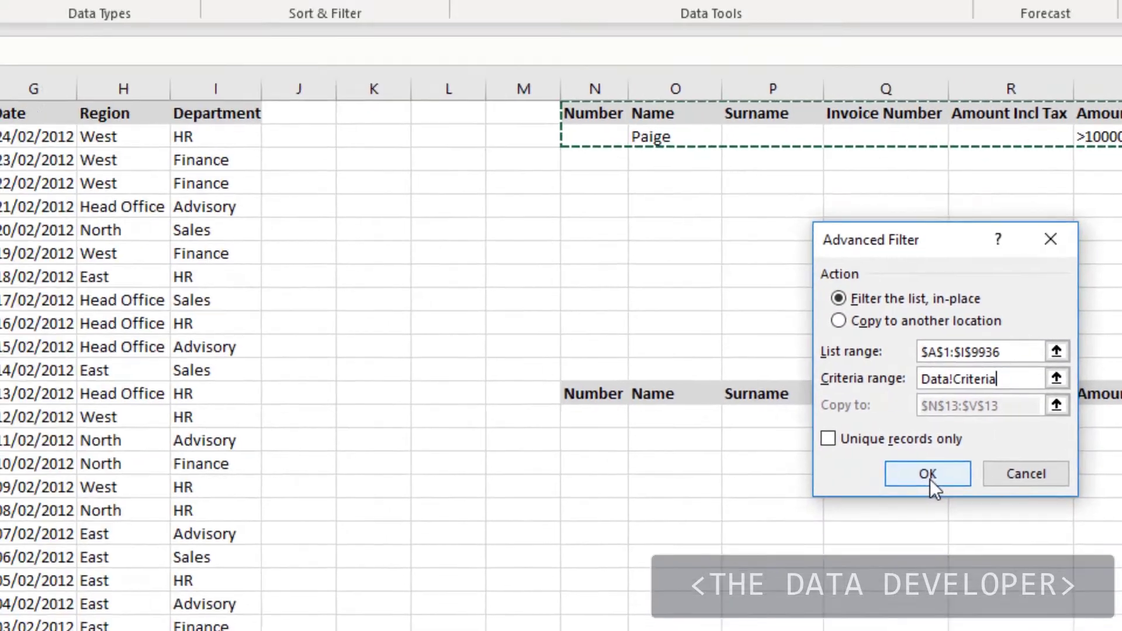
{"action": "left_click", "coordinate": [533, 401]}
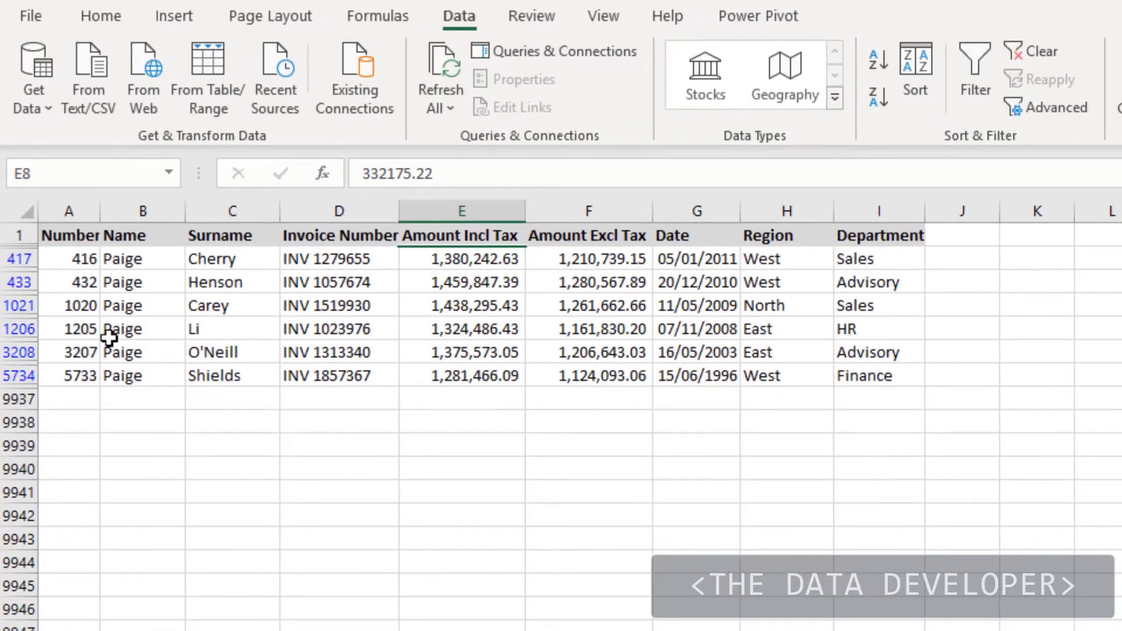
Step: Review the six filtered rows, then clear the filter to show all invoices
{"action": "left_click", "coordinate": [416, 325]}
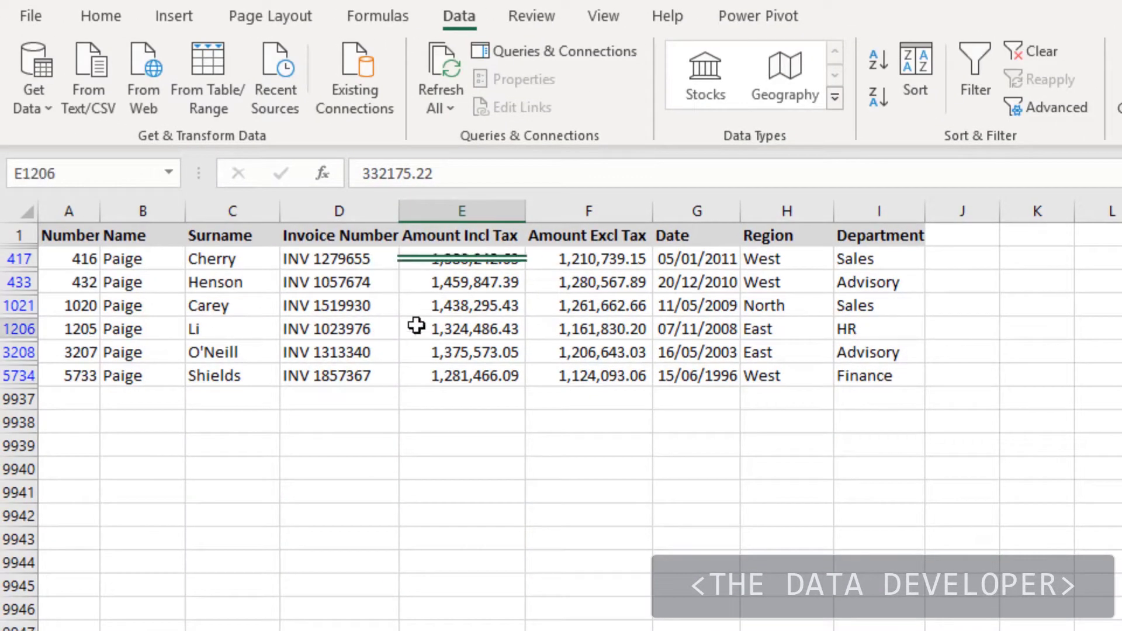
{"action": "scroll", "coordinate": [389, 347], "scroll_direction": "down", "scroll_amount": 1}
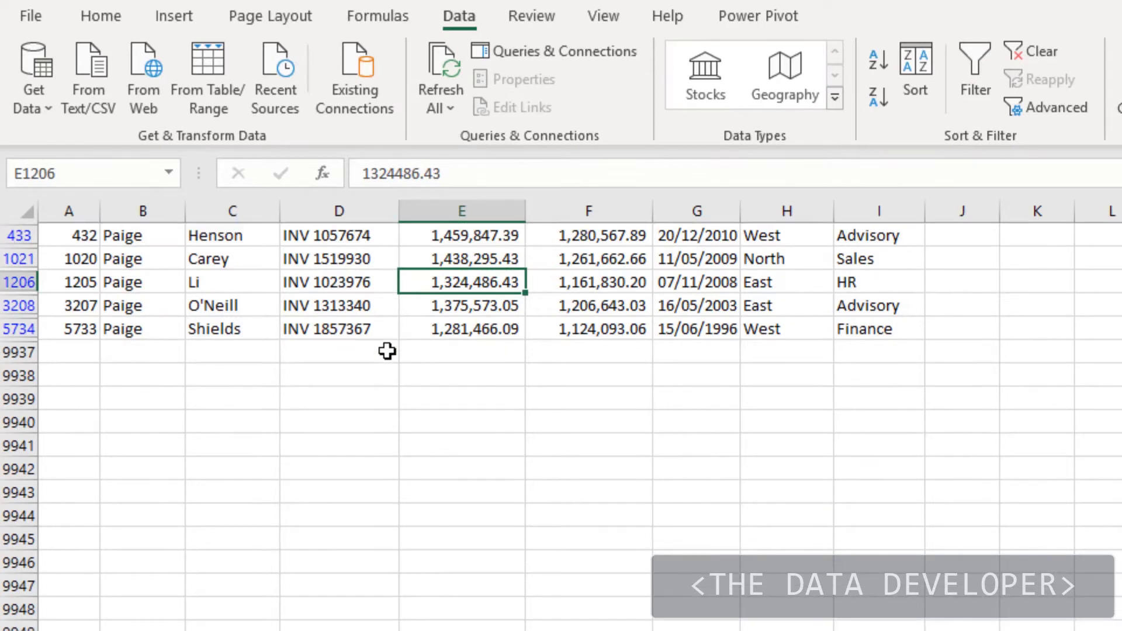
{"action": "scroll", "coordinate": [388, 350], "scroll_direction": "up", "scroll_amount": 1}
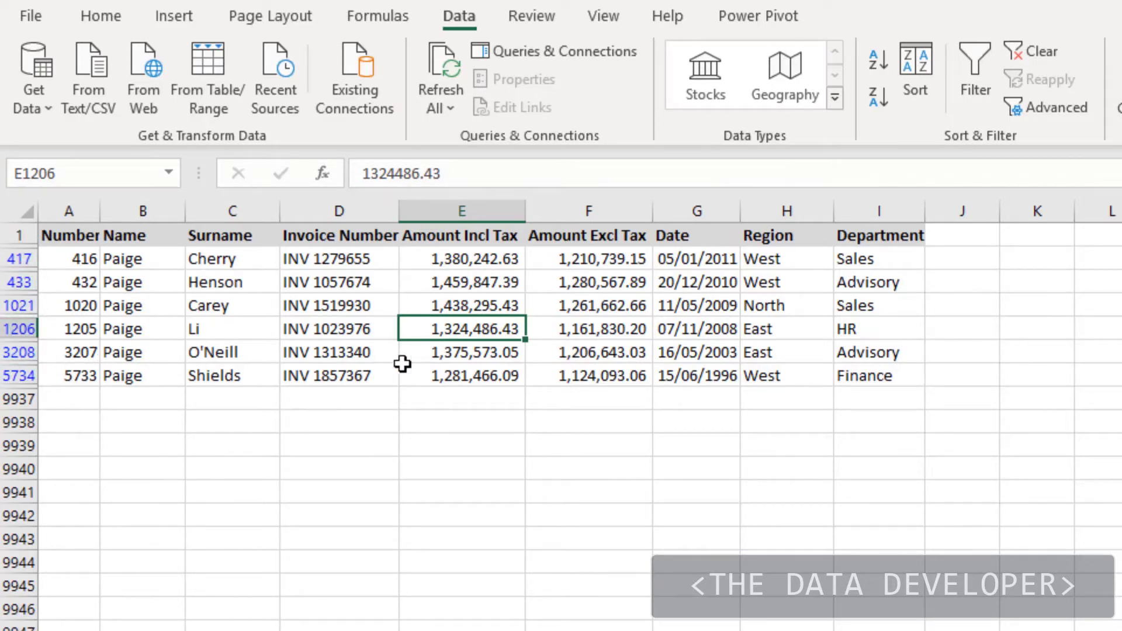
{"action": "left_click", "coordinate": [1035, 61]}
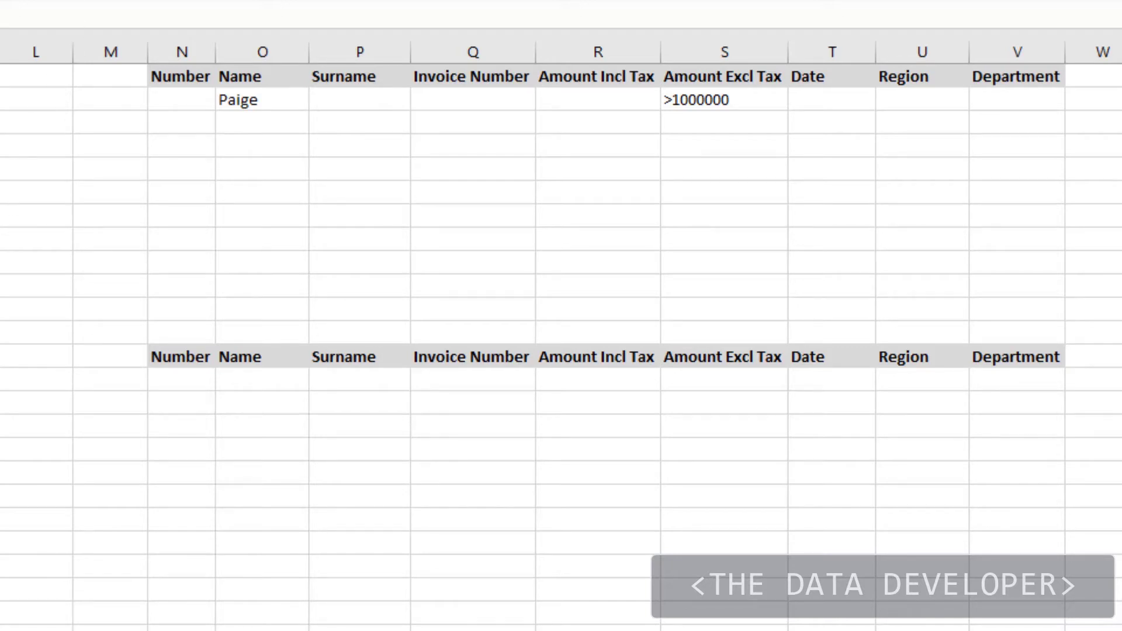
Step: Copy the six matching invoices to N13:V13 and review invoice numbers 416 to 5733
{"action": "left_click", "coordinate": [35, 2]}
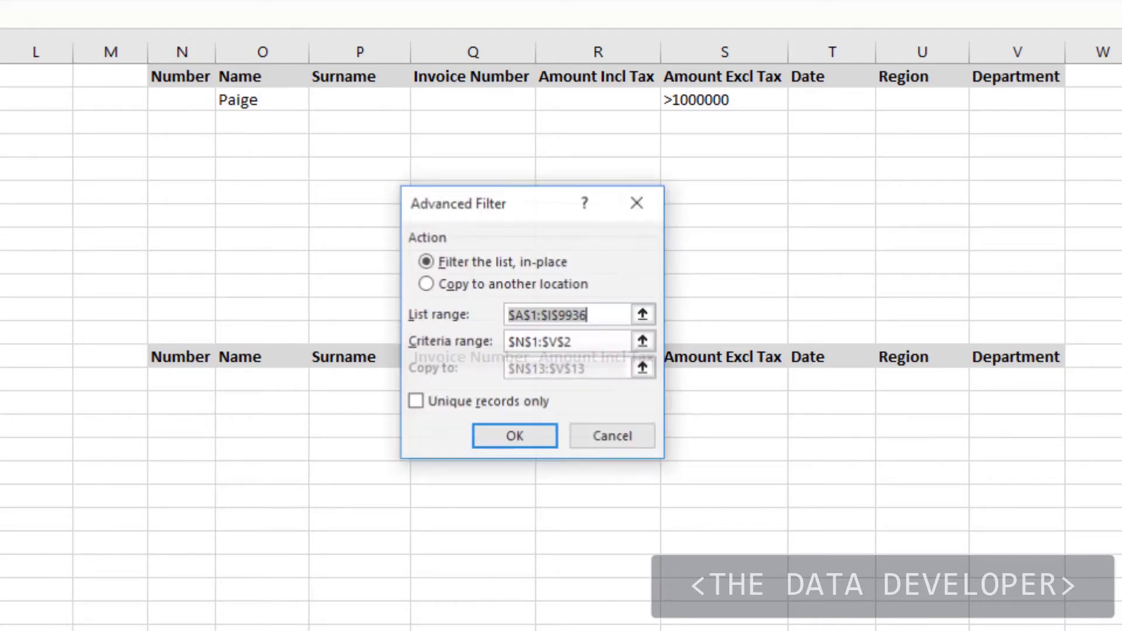
{"action": "left_click", "coordinate": [427, 285]}
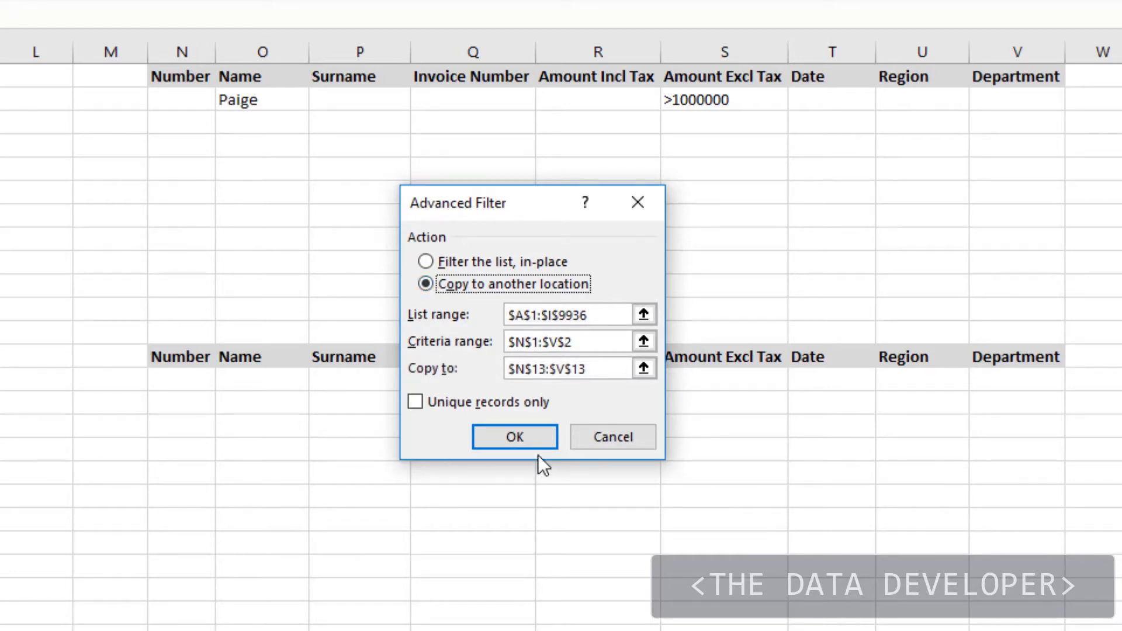
{"action": "left_click", "coordinate": [523, 442]}
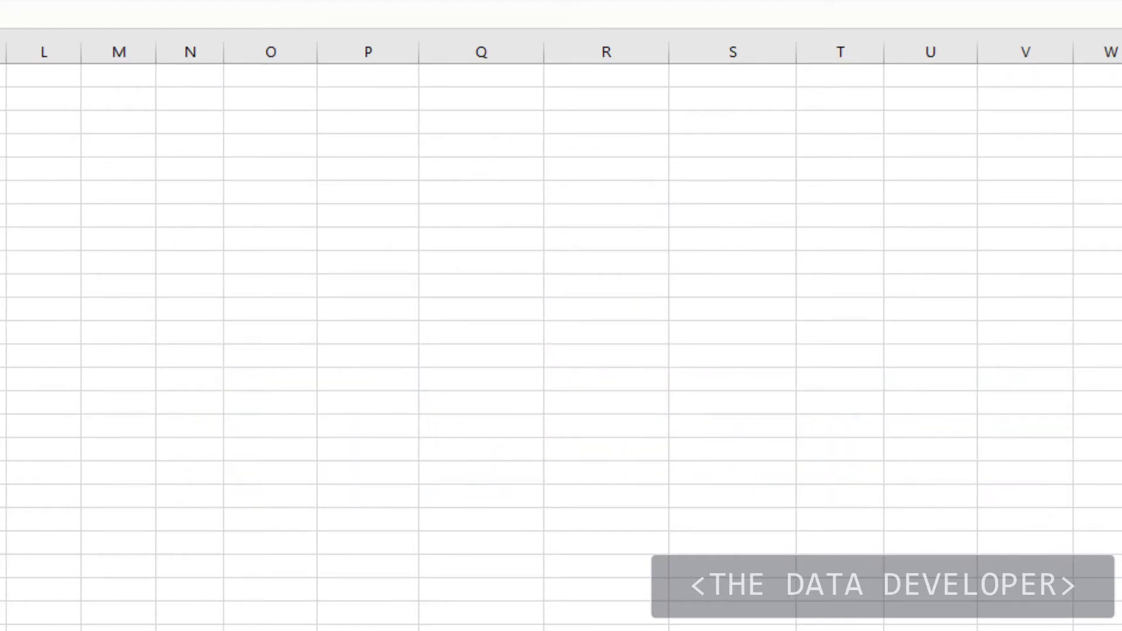
{"action": "left_click_drag", "start_coordinate": [1121, 179], "coordinate": [1121, 76]}
{"action": "left_click", "coordinate": [296, 263]}
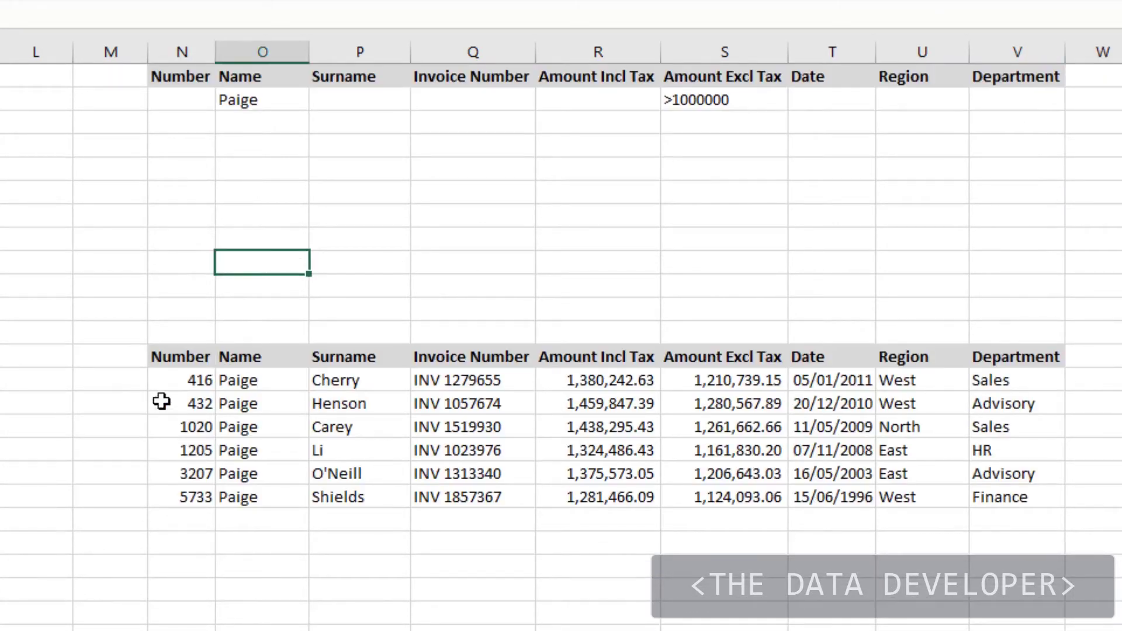
{"action": "left_click", "coordinate": [186, 384]}
{"action": "left_click_drag", "start_coordinate": [186, 384], "coordinate": [187, 492]}
{"action": "left_click", "coordinate": [115, 407]}
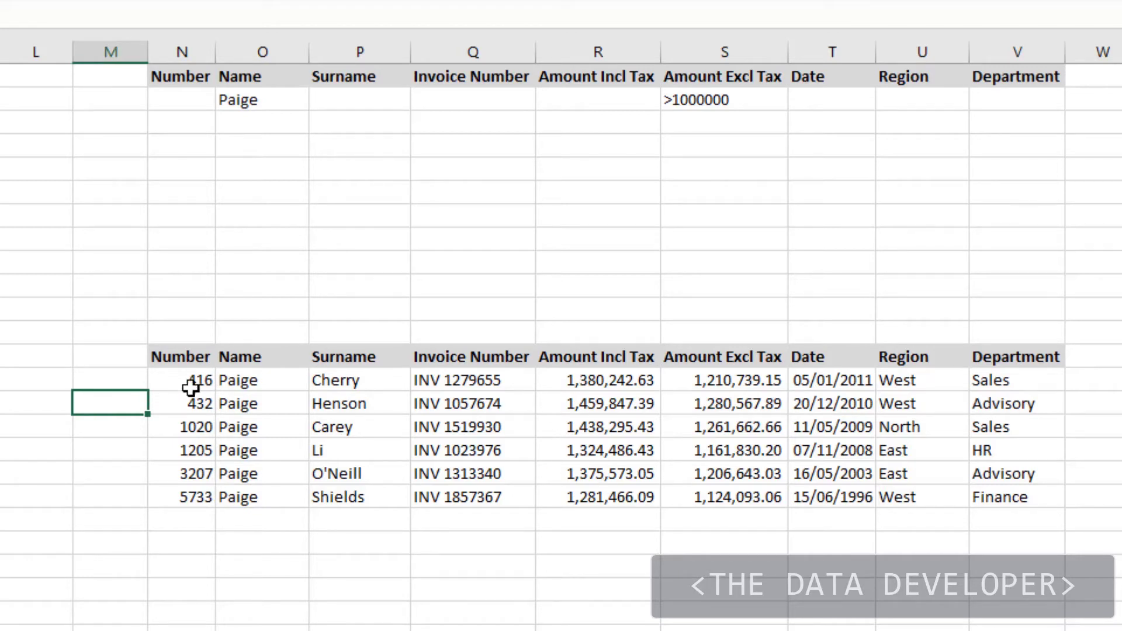
Step: Delete the six previously extracted rows under the row-13 headers
{"action": "left_click_drag", "start_coordinate": [191, 387], "coordinate": [1041, 504]}
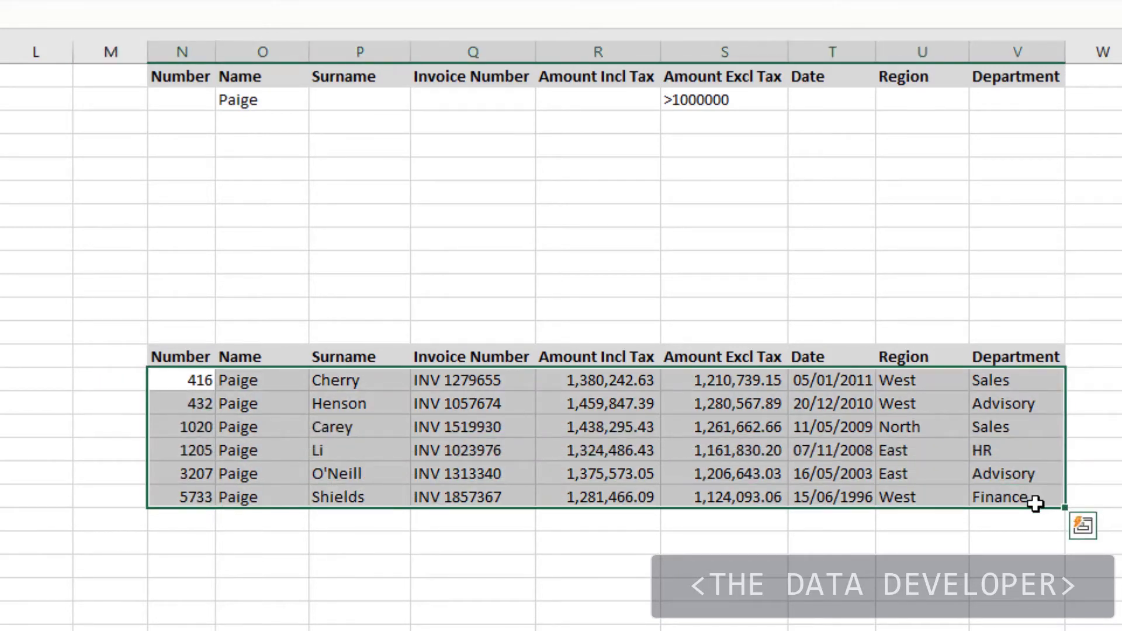
{"action": "key", "text": "Delete"}
{"action": "left_click", "coordinate": [501, 242]}
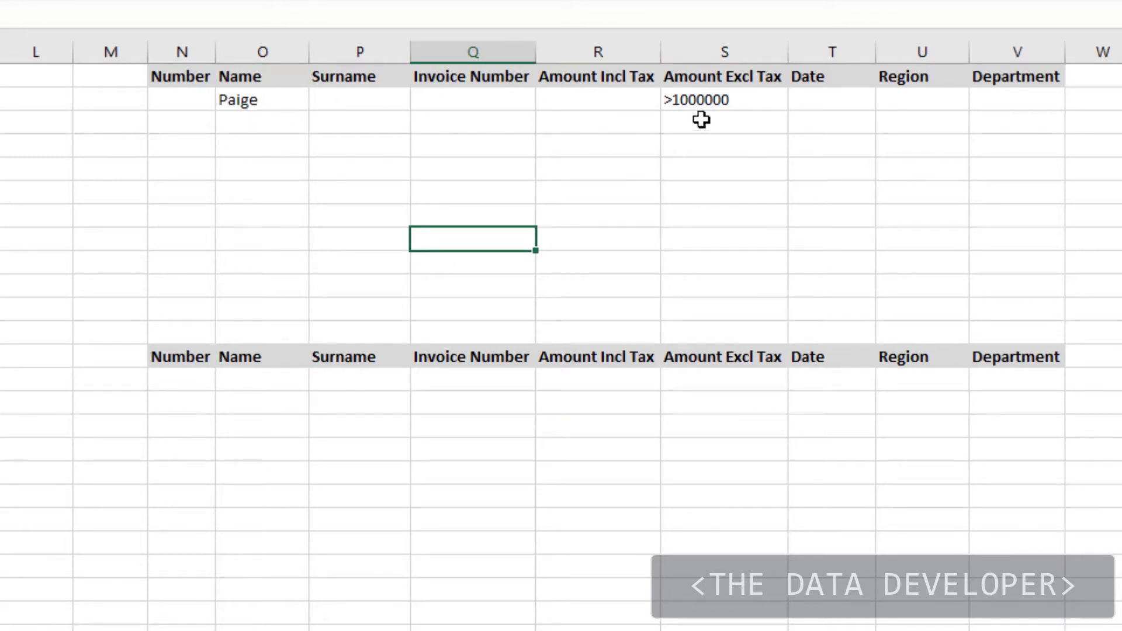
Step: Move the Name criterion from O2 down to O3 to form an OR row
{"action": "left_click", "coordinate": [278, 105]}
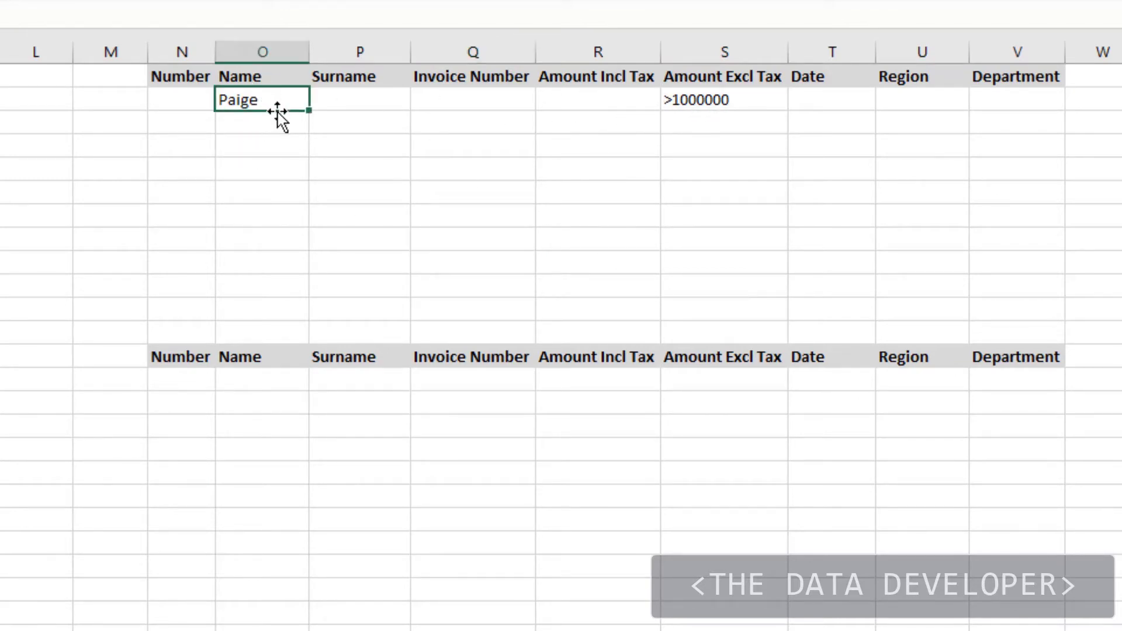
{"action": "left_click_drag", "start_coordinate": [278, 112], "coordinate": [276, 135]}
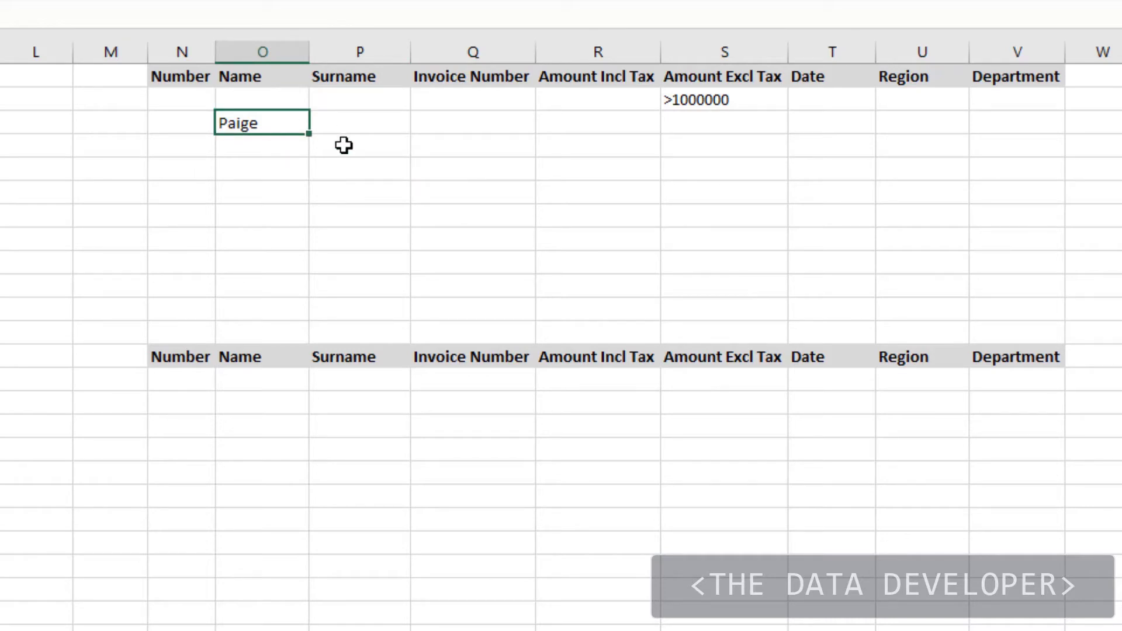
{"action": "left_click", "coordinate": [377, 161]}
{"action": "left_click", "coordinate": [1, 218]}
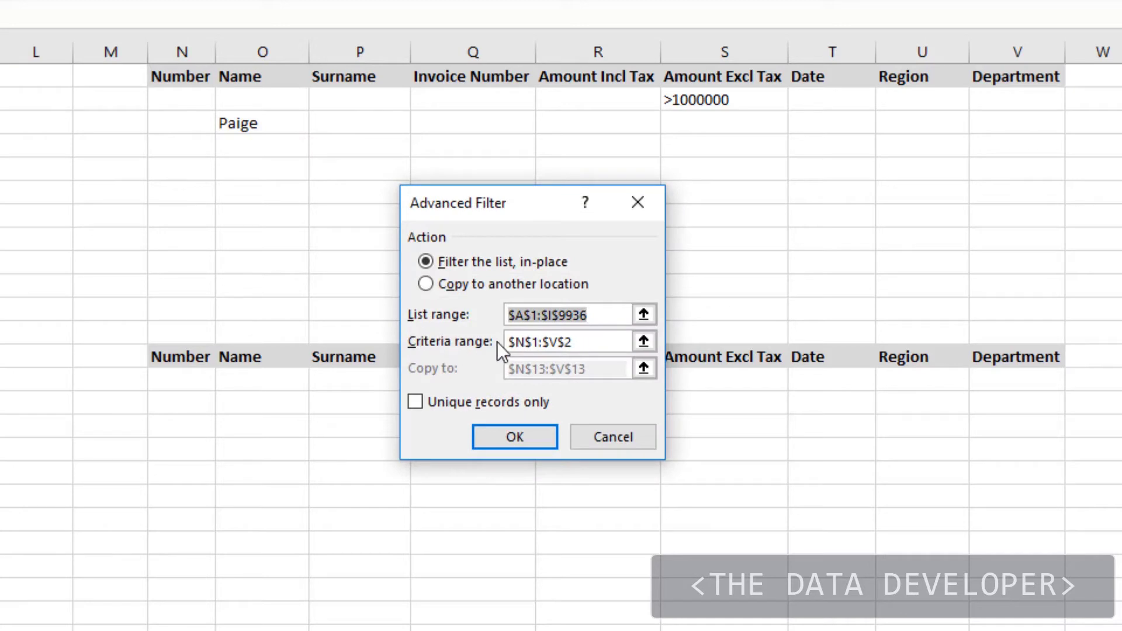
Step: Advanced-filter with criteria N1:V3, copying matches to the row-13 Extract headers
{"action": "left_click_drag", "start_coordinate": [587, 343], "coordinate": [485, 336]}
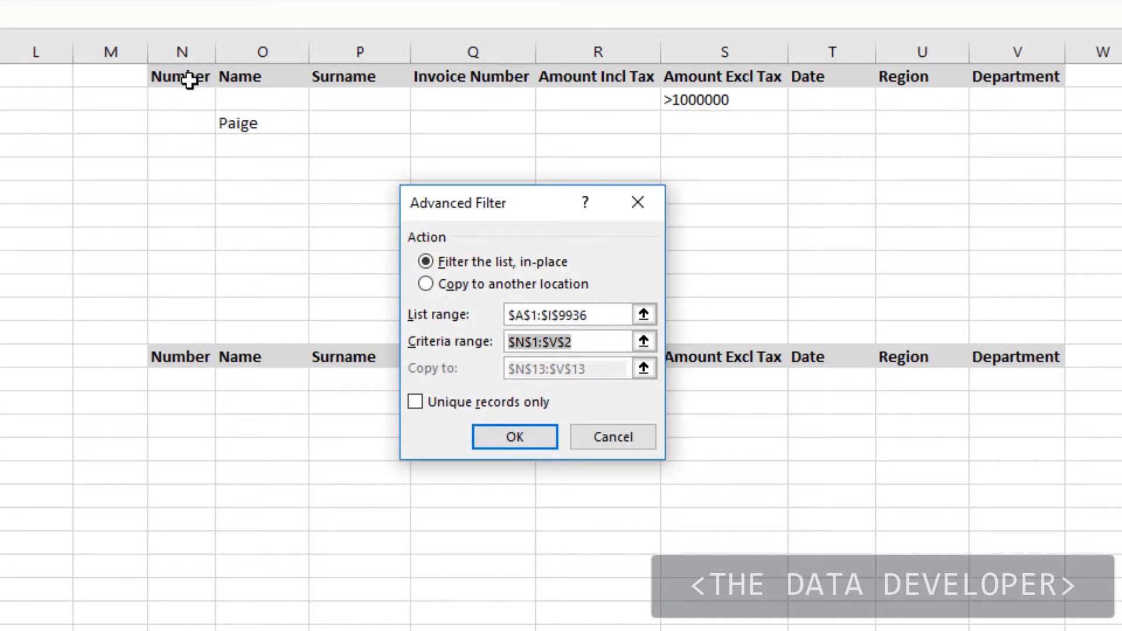
{"action": "left_click_drag", "start_coordinate": [185, 77], "coordinate": [1023, 126]}
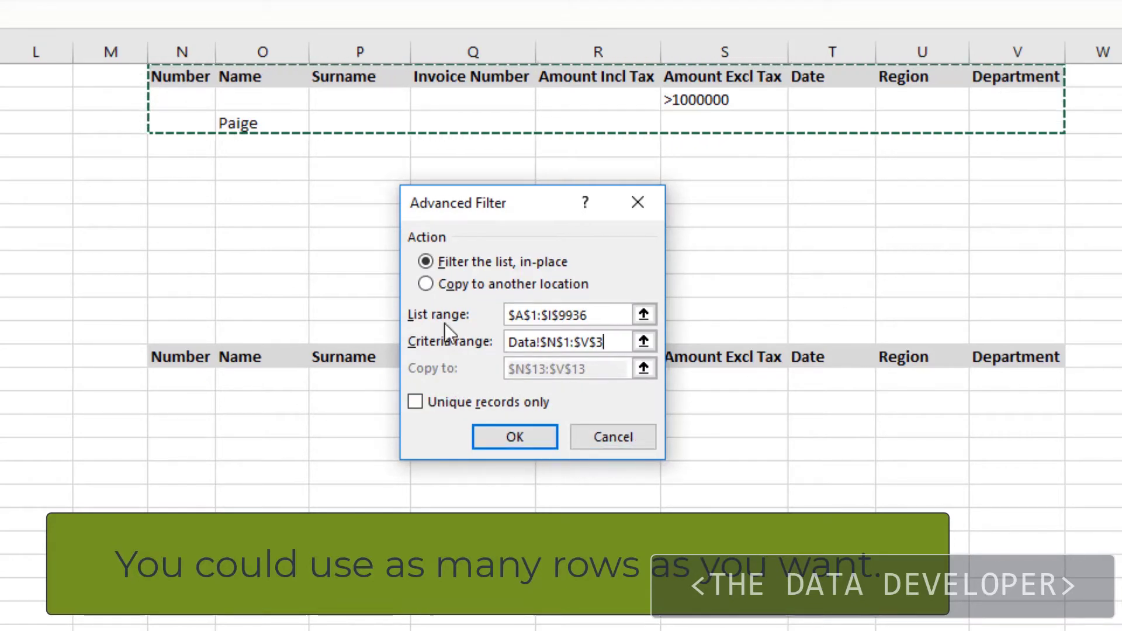
{"action": "left_click", "coordinate": [426, 285]}
{"action": "left_click", "coordinate": [579, 369]}
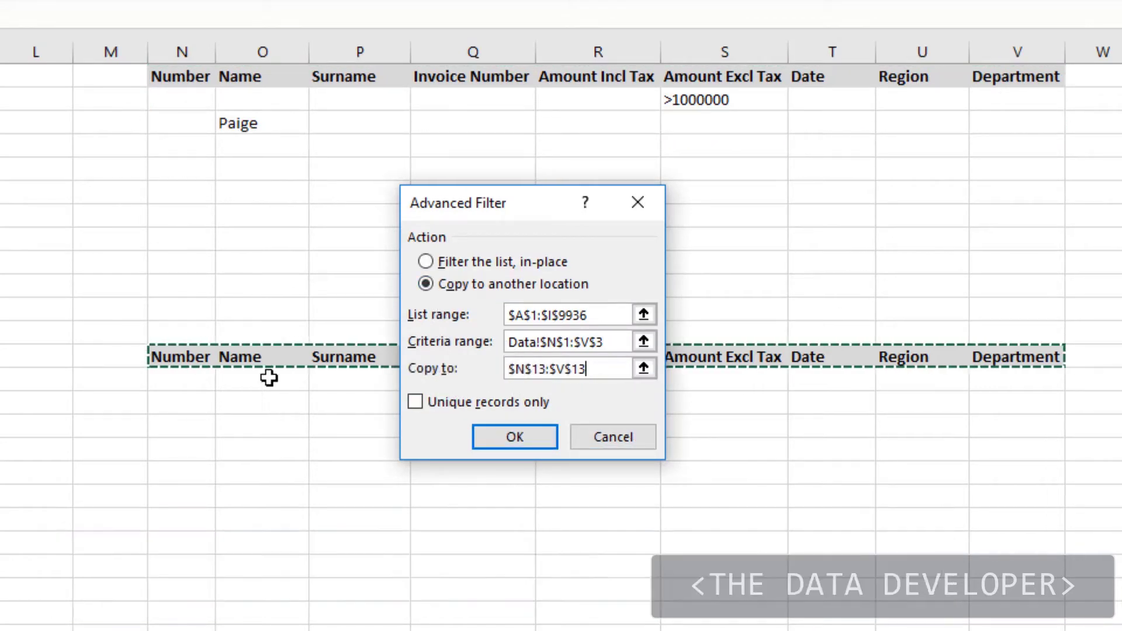
{"action": "left_click_drag", "start_coordinate": [176, 358], "coordinate": [1020, 353]}
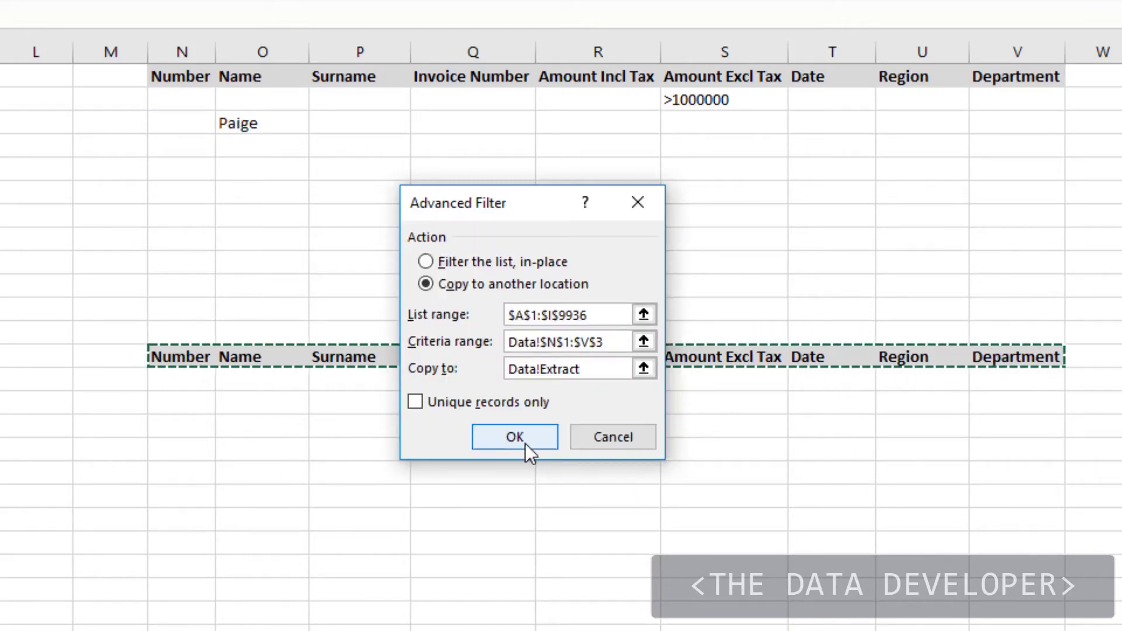
{"action": "left_click", "coordinate": [524, 443]}
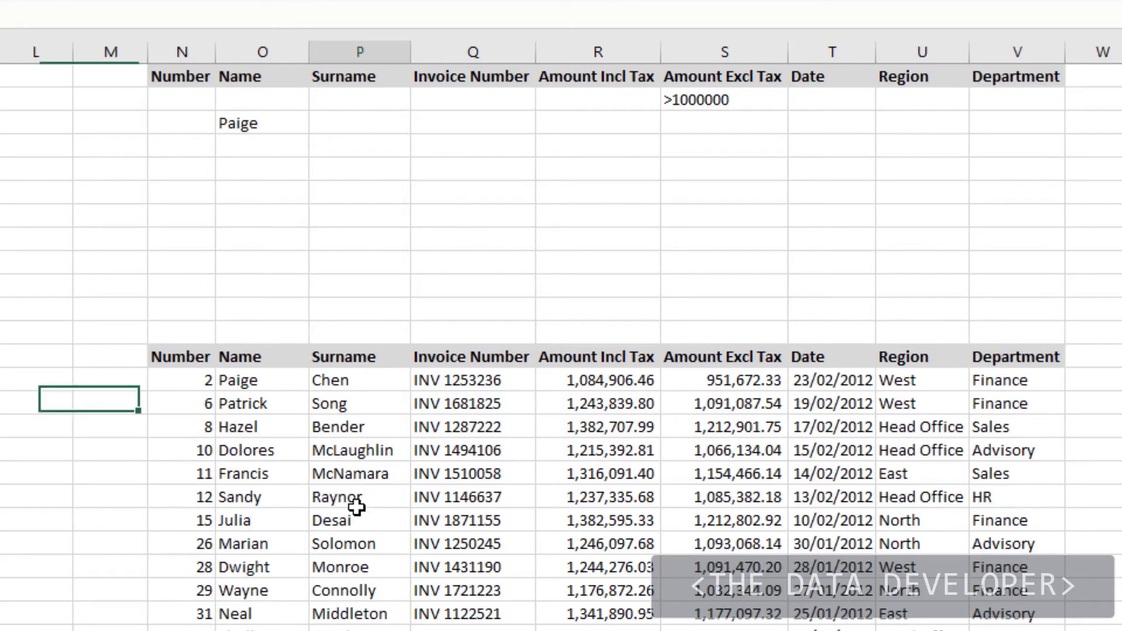
{"action": "left_click", "coordinate": [367, 496]}
{"action": "scroll", "coordinate": [345, 519], "scroll_direction": "down", "scroll_amount": 3}
{"action": "scroll", "coordinate": [343, 518], "scroll_direction": "up", "scroll_amount": 3}
{"action": "left_click", "coordinate": [248, 381]}
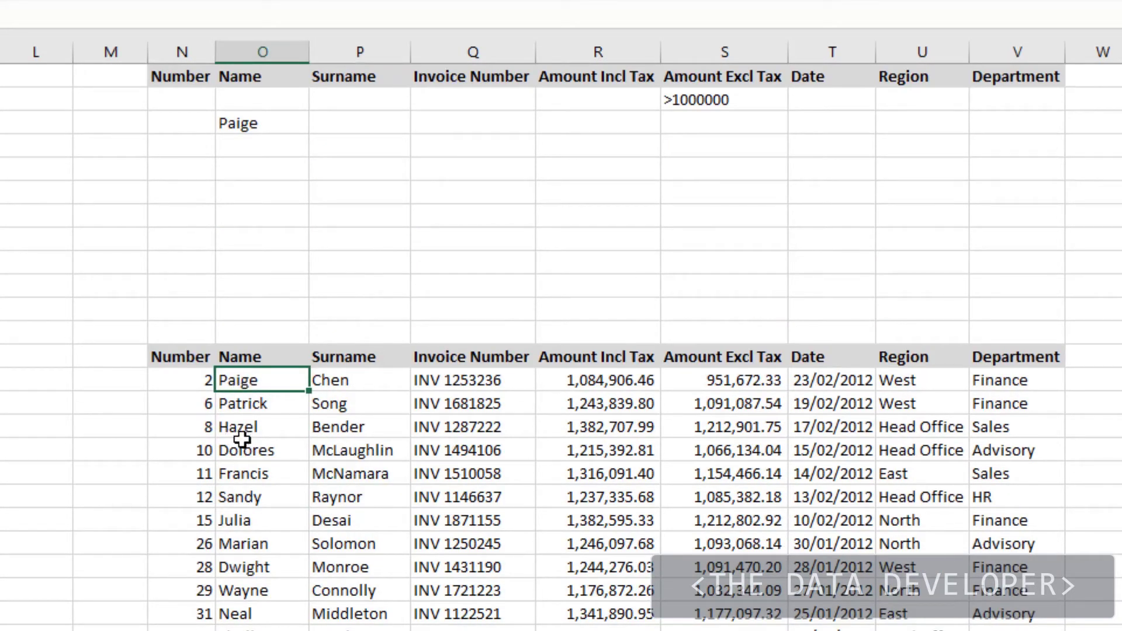
{"action": "left_click_drag", "start_coordinate": [741, 386], "coordinate": [206, 381]}
{"action": "left_click", "coordinate": [713, 501]}
{"action": "scroll", "coordinate": [719, 526], "scroll_direction": "down", "scroll_amount": 20}
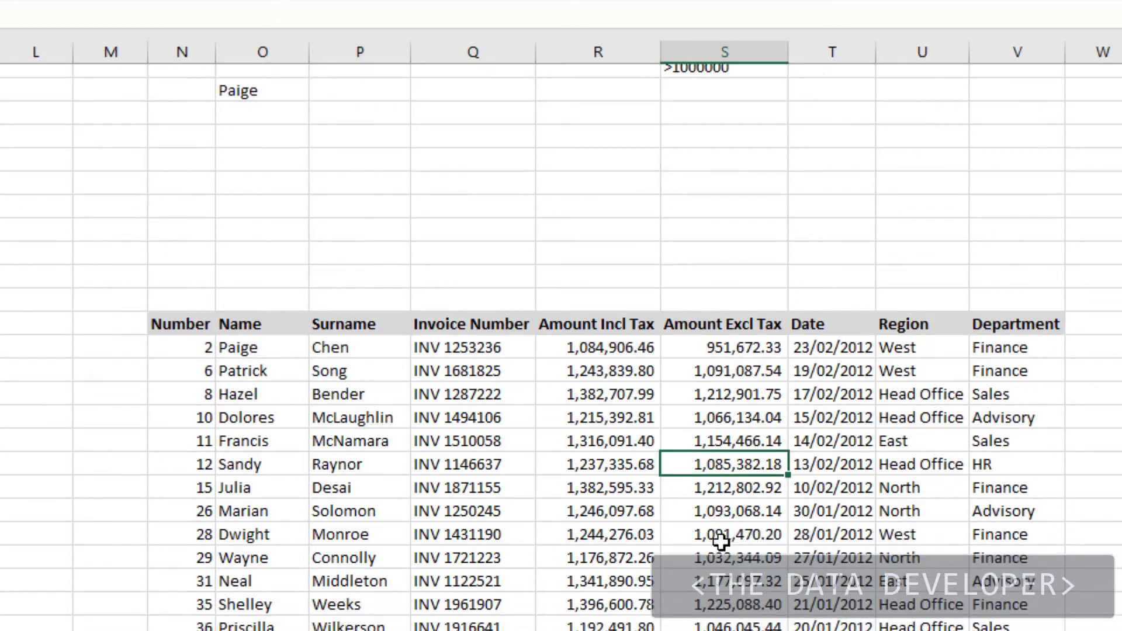
{"action": "scroll", "coordinate": [756, 490], "scroll_direction": "down", "scroll_amount": 20}
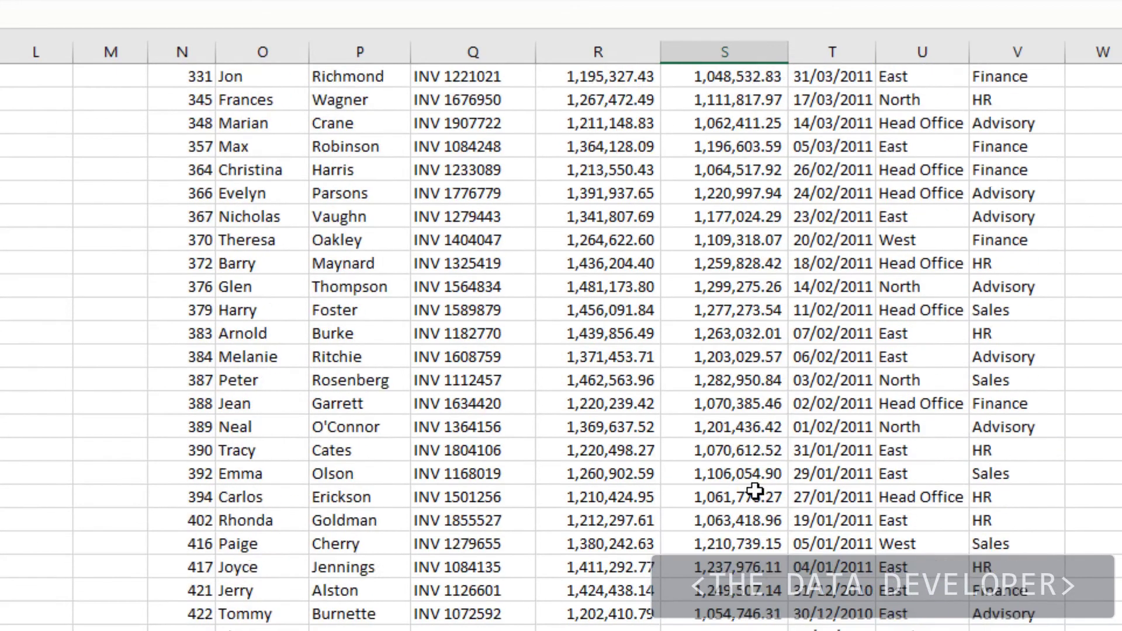
{"action": "left_click_drag", "start_coordinate": [739, 481], "coordinate": [261, 478]}
{"action": "scroll", "coordinate": [406, 567], "scroll_direction": "up", "scroll_amount": 20}
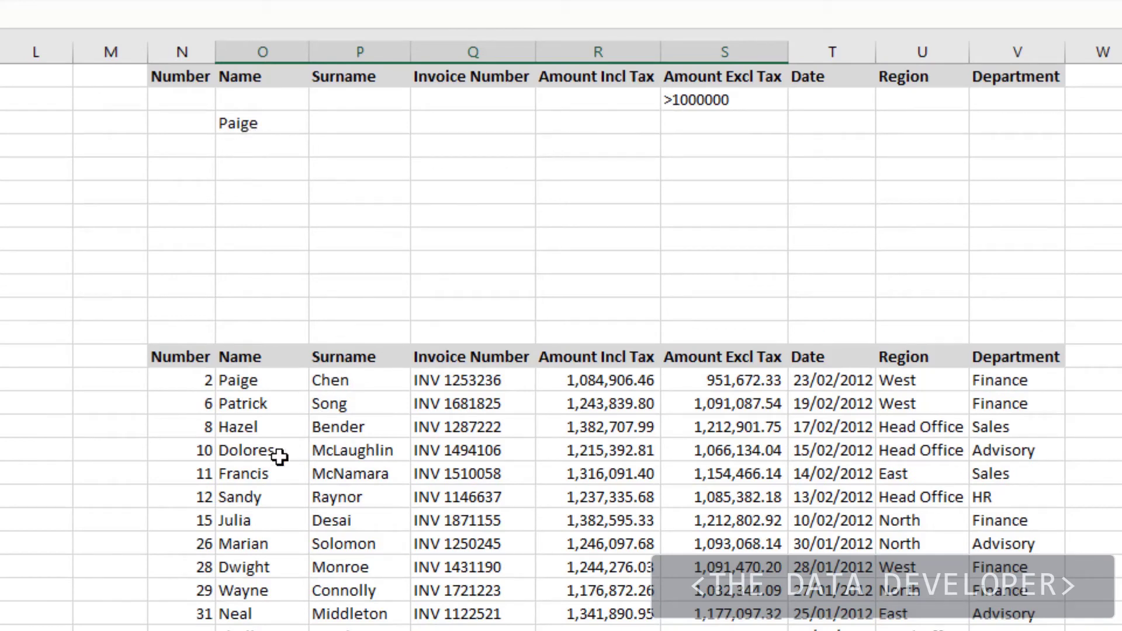
{"action": "left_click_drag", "start_coordinate": [720, 413], "coordinate": [711, 551]}
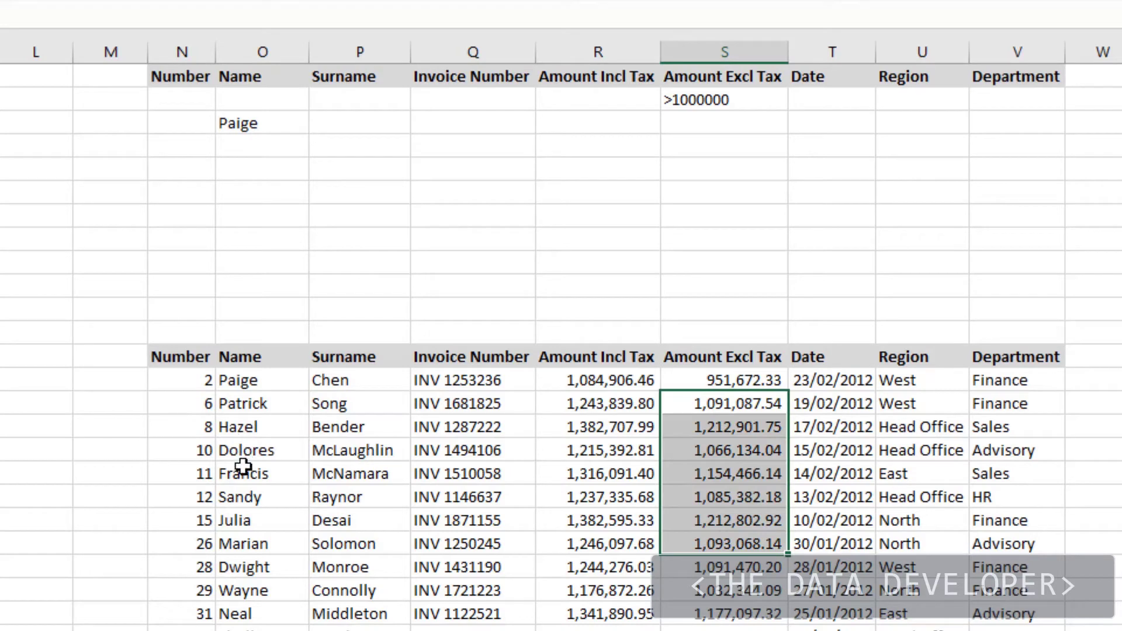
Step: Add a second first name in O2 and copy >1000000 into S3
{"action": "left_click", "coordinate": [254, 422]}
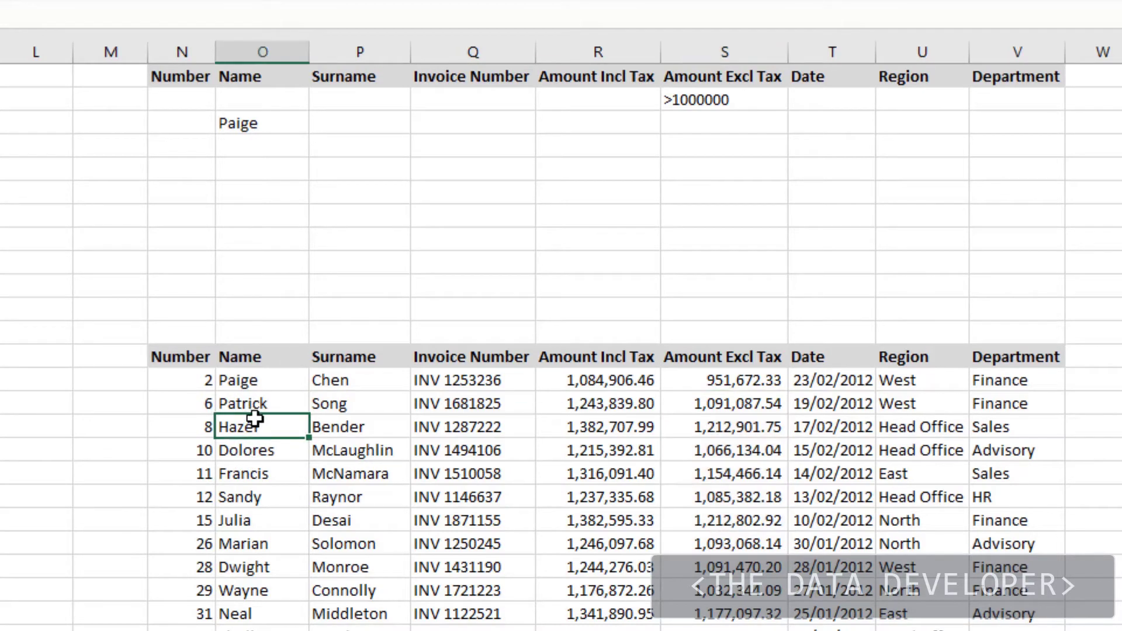
{"action": "left_click", "coordinate": [257, 403]}
{"action": "key", "text": "ctrl+c"}
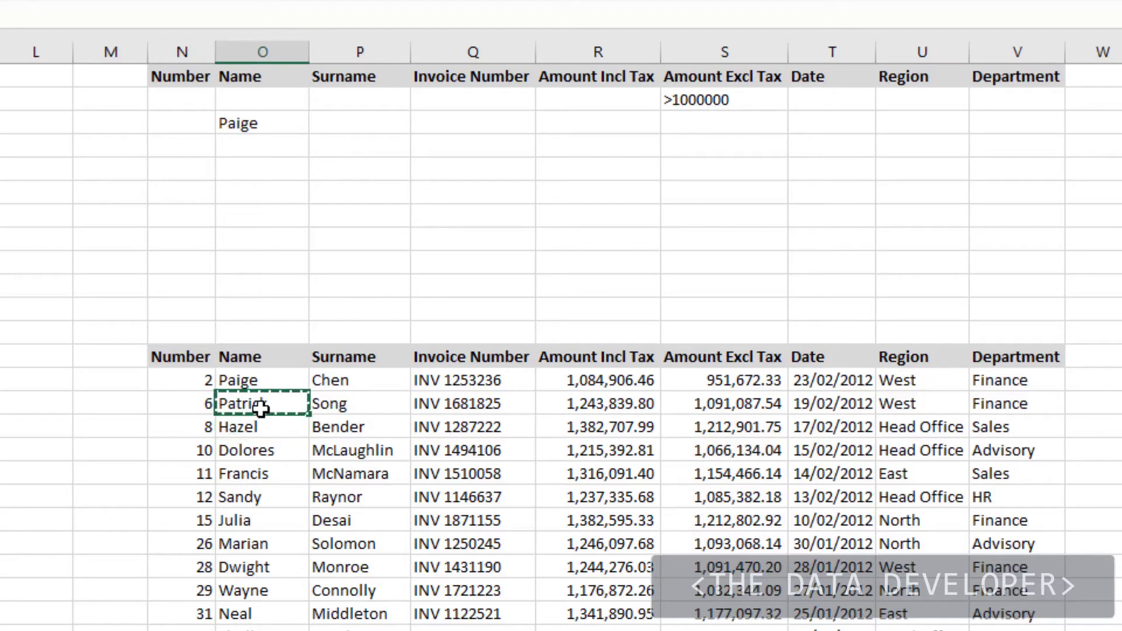
{"action": "left_click", "coordinate": [244, 103]}
{"action": "key", "text": "ctrl+v"}
{"action": "left_click", "coordinate": [731, 103]}
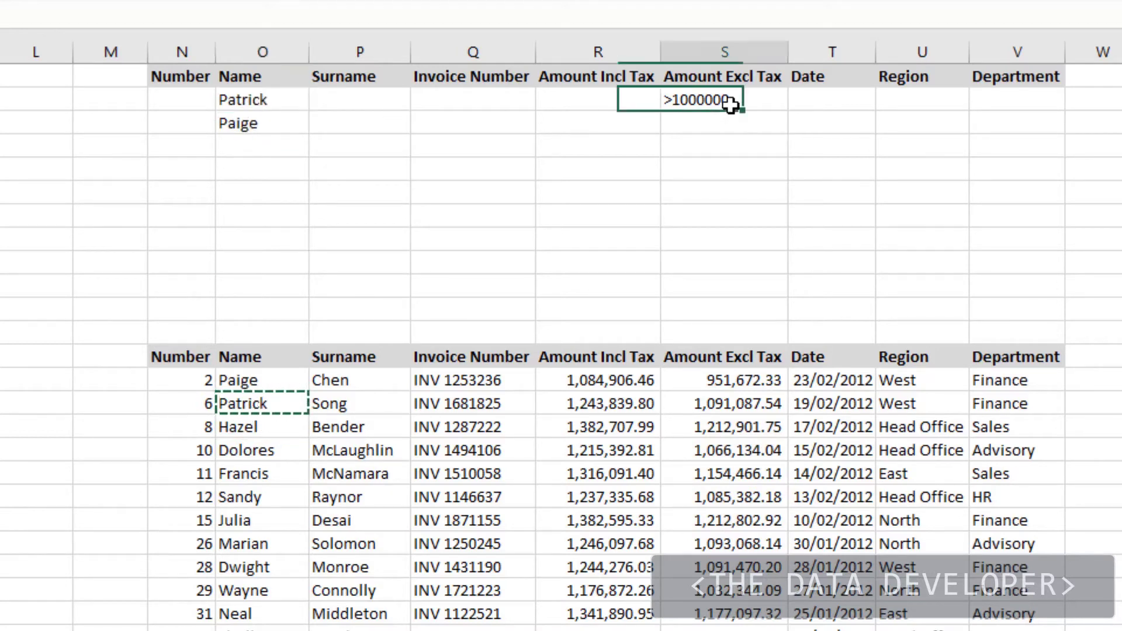
{"action": "key", "text": "ctrl+c"}
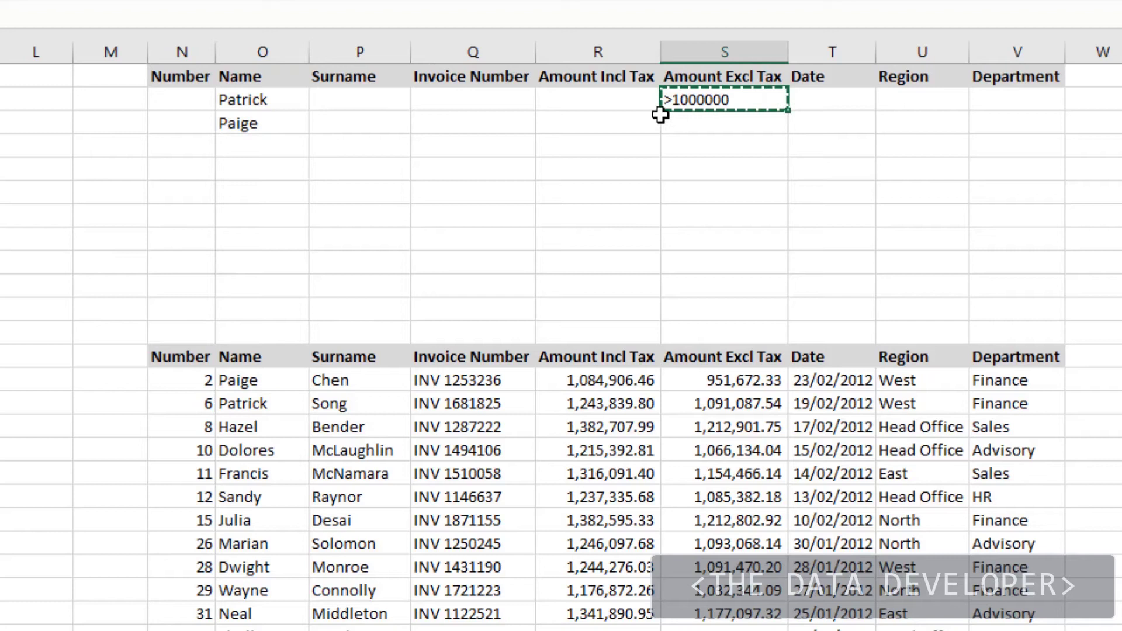
{"action": "left_click", "coordinate": [703, 126]}
{"action": "key", "text": "ctrl+v"}
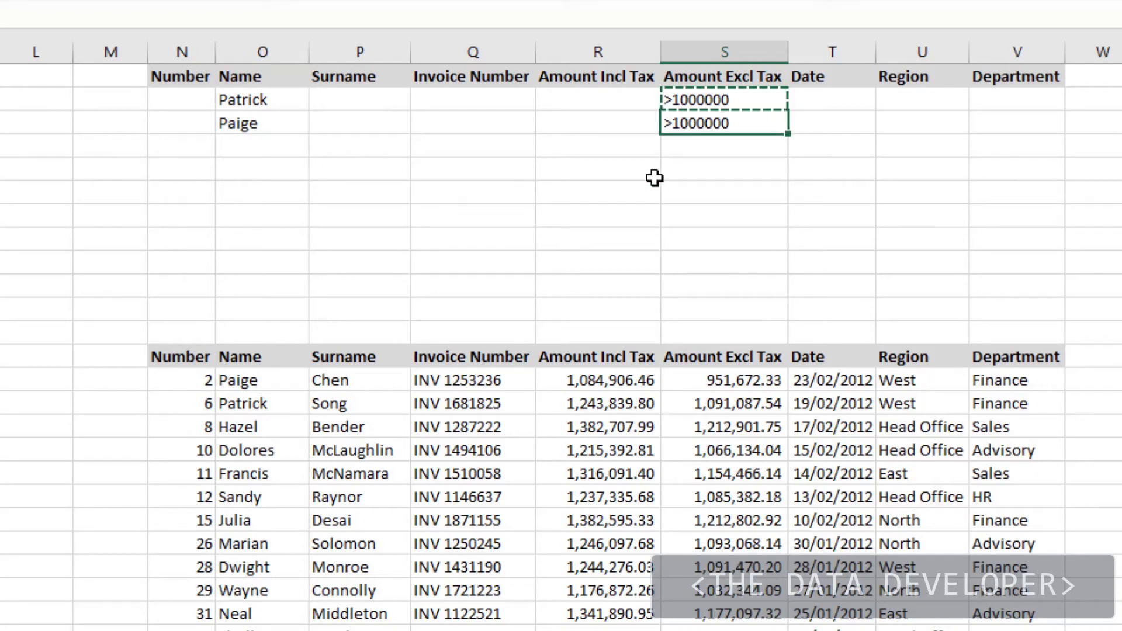
Step: Delete the old extracted results below the row-13 headers
{"action": "left_click_drag", "start_coordinate": [192, 401], "coordinate": [853, 403]}
{"action": "left_click_drag", "start_coordinate": [1066, 388], "coordinate": [178, 400]}
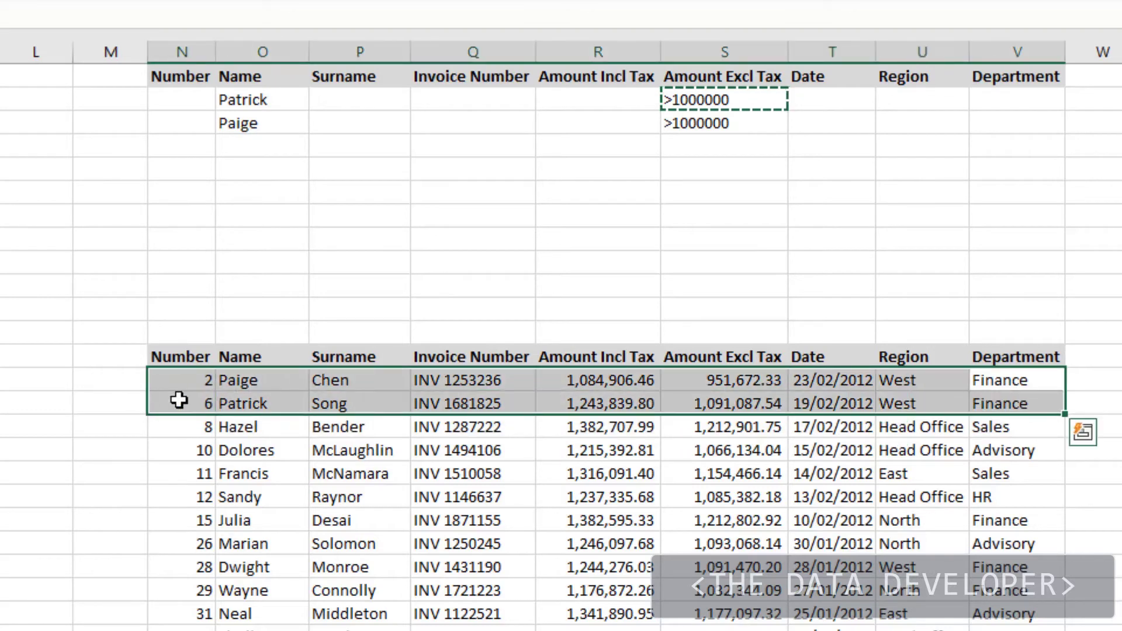
{"action": "key", "text": "ctrl+shift+Down"}
{"action": "key", "text": "Delete"}
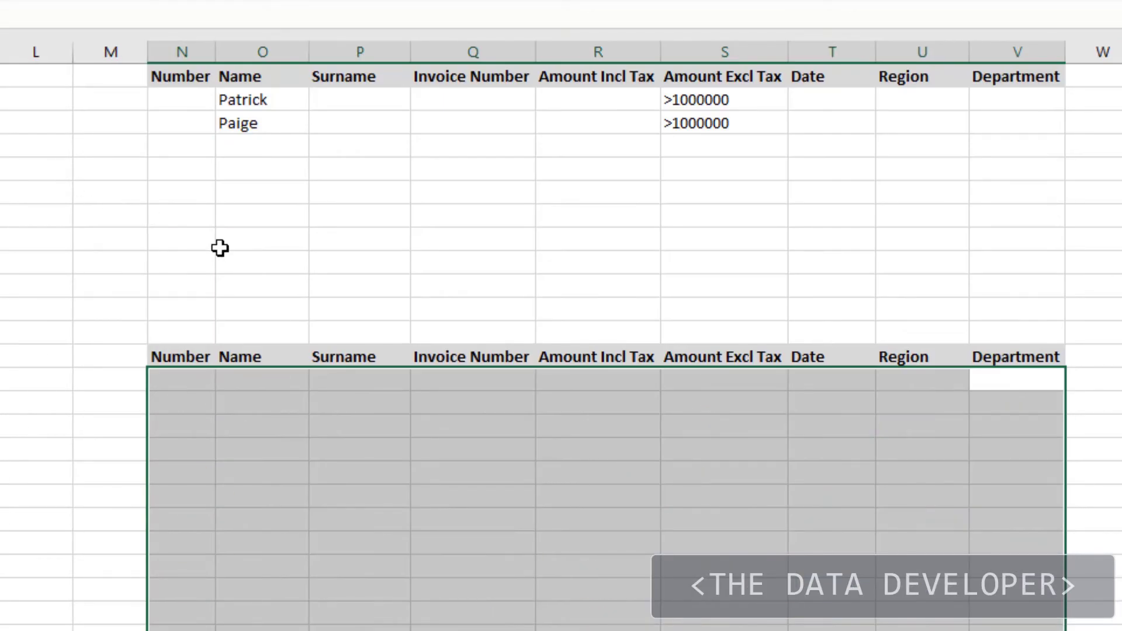
Step: Advanced-filter with criteria Data!Criteria, copying both names' invoices over 1000000 to N13:V13
{"action": "left_click_drag", "start_coordinate": [219, 248], "coordinate": [206, 249]}
{"action": "left_click", "coordinate": [2, 298]}
{"action": "key", "text": "alt+a"}
{"action": "key", "text": "q"}
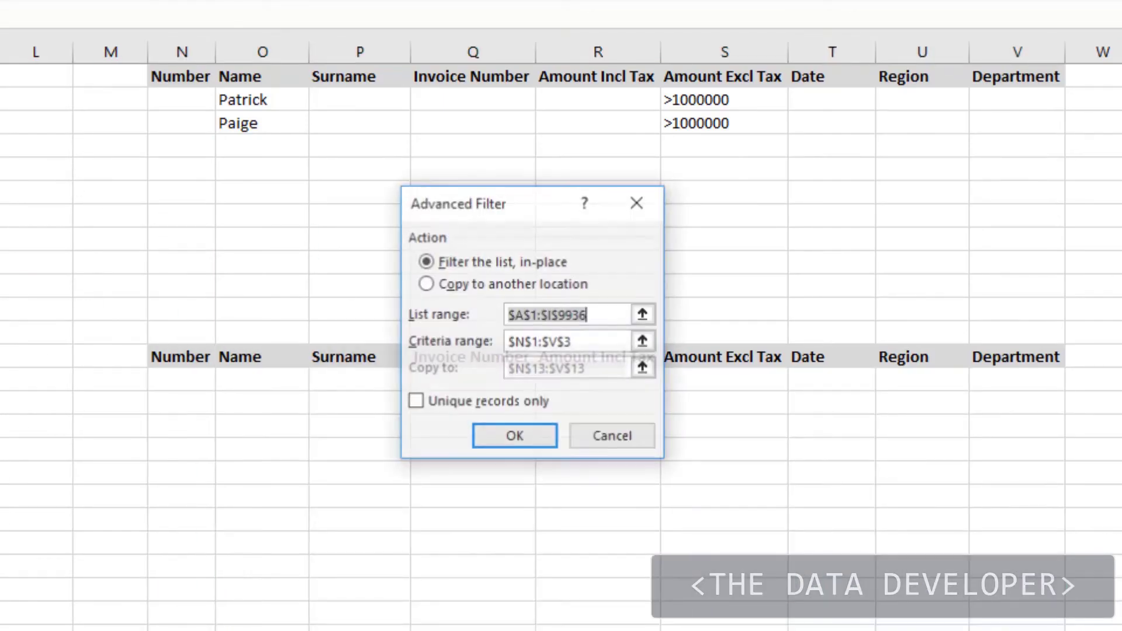
{"action": "left_click", "coordinate": [432, 286]}
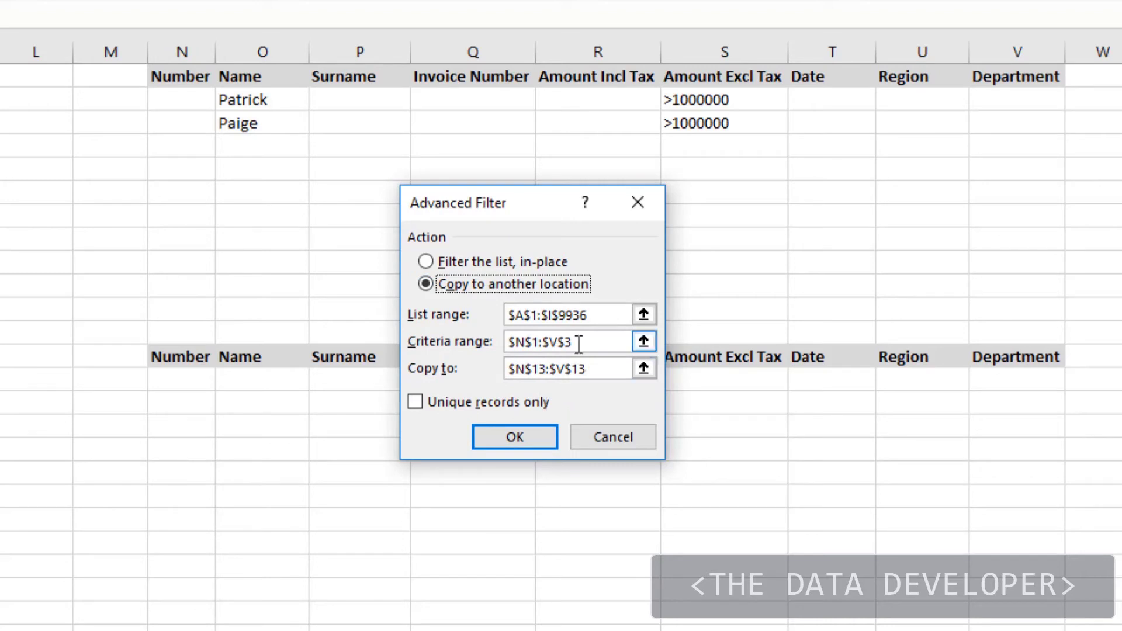
{"action": "left_click_drag", "start_coordinate": [588, 344], "coordinate": [488, 342]}
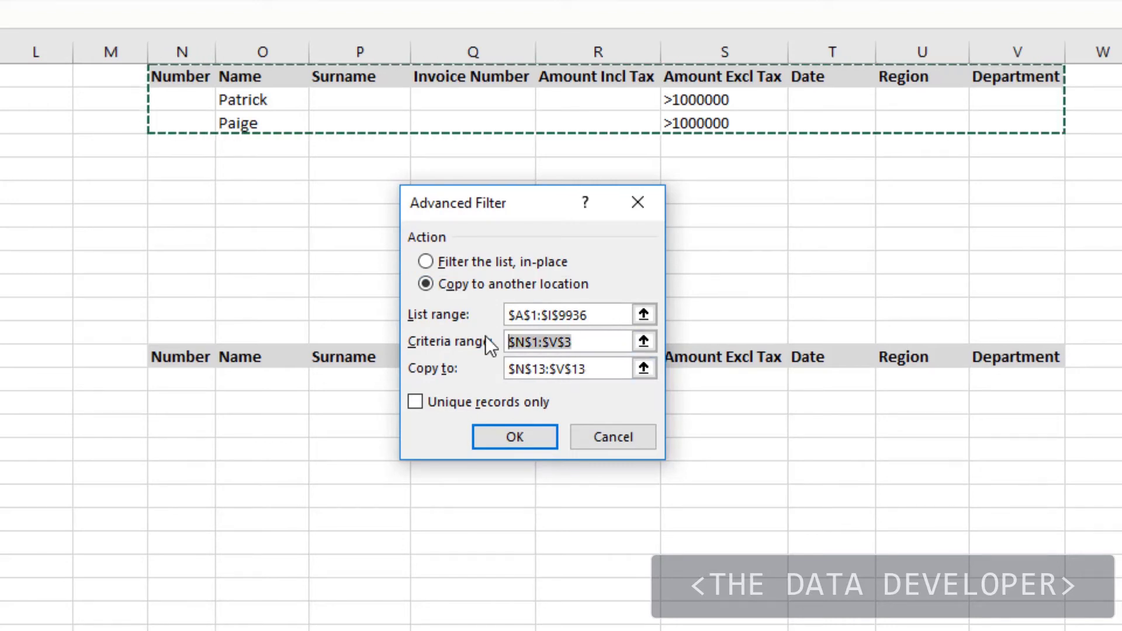
{"action": "left_click_drag", "start_coordinate": [188, 73], "coordinate": [986, 135]}
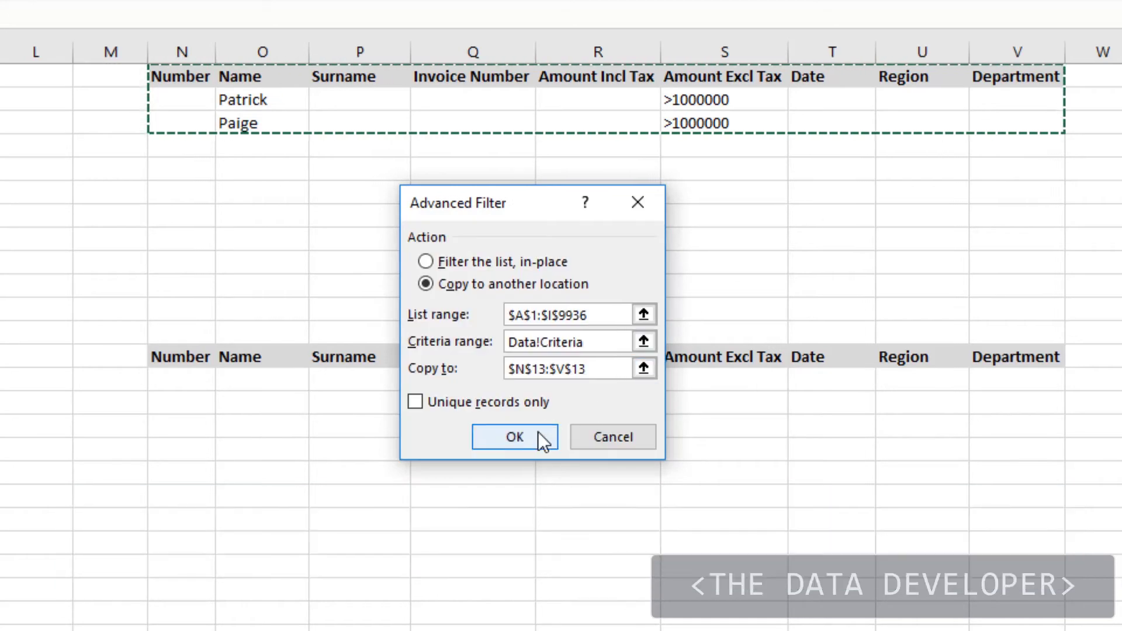
{"action": "left_click", "coordinate": [537, 433]}
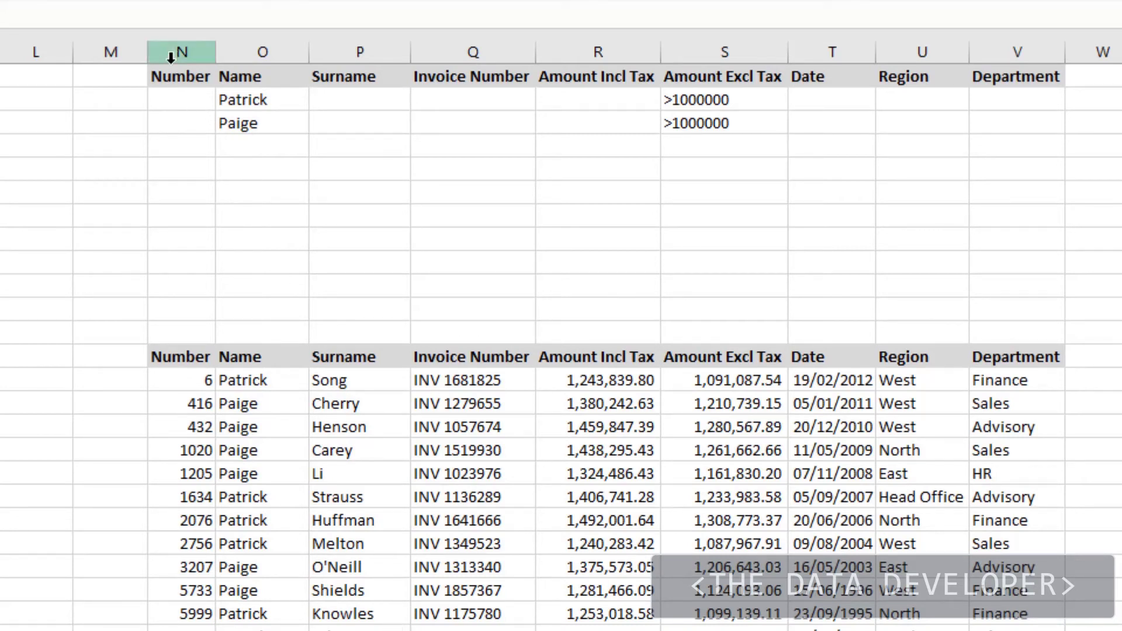
Step: Copy the criteria table and paste it onto the new blank sheet
{"action": "left_click_drag", "start_coordinate": [165, 76], "coordinate": [1029, 118]}
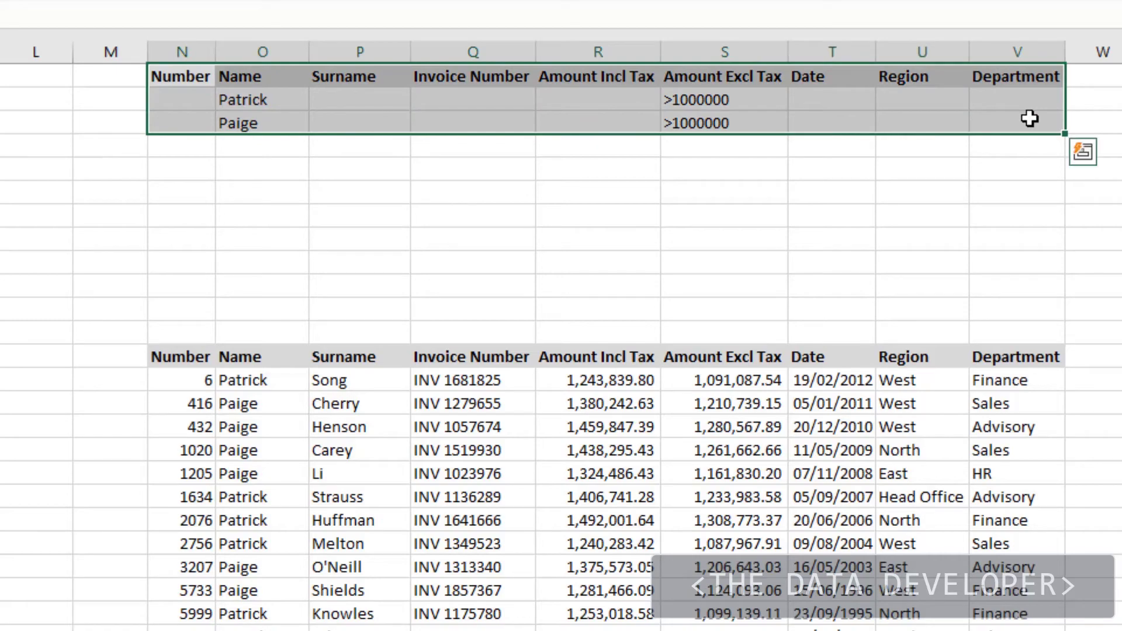
{"action": "key", "text": "ctrl+c"}
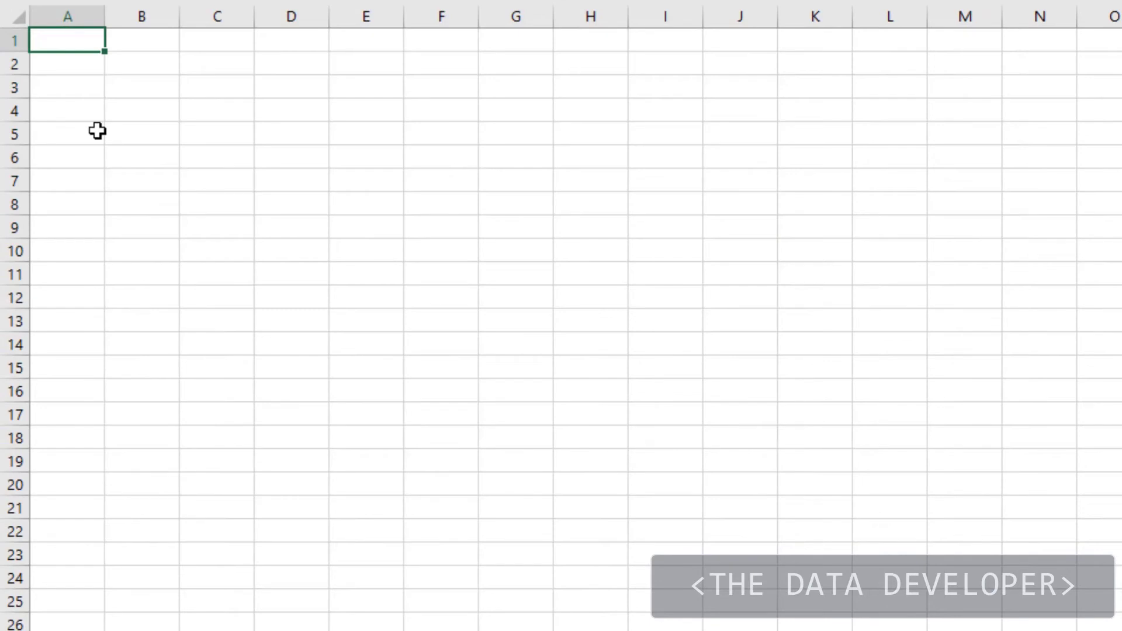
{"action": "key", "text": "ctrl+v"}
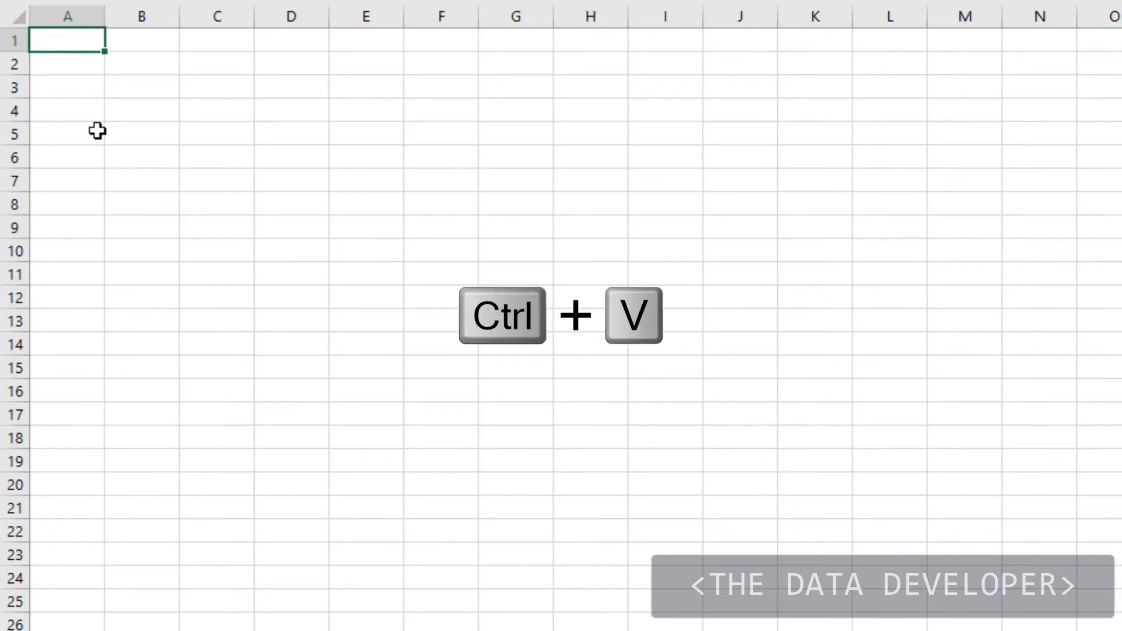
{"action": "left_click", "coordinate": [205, 176]}
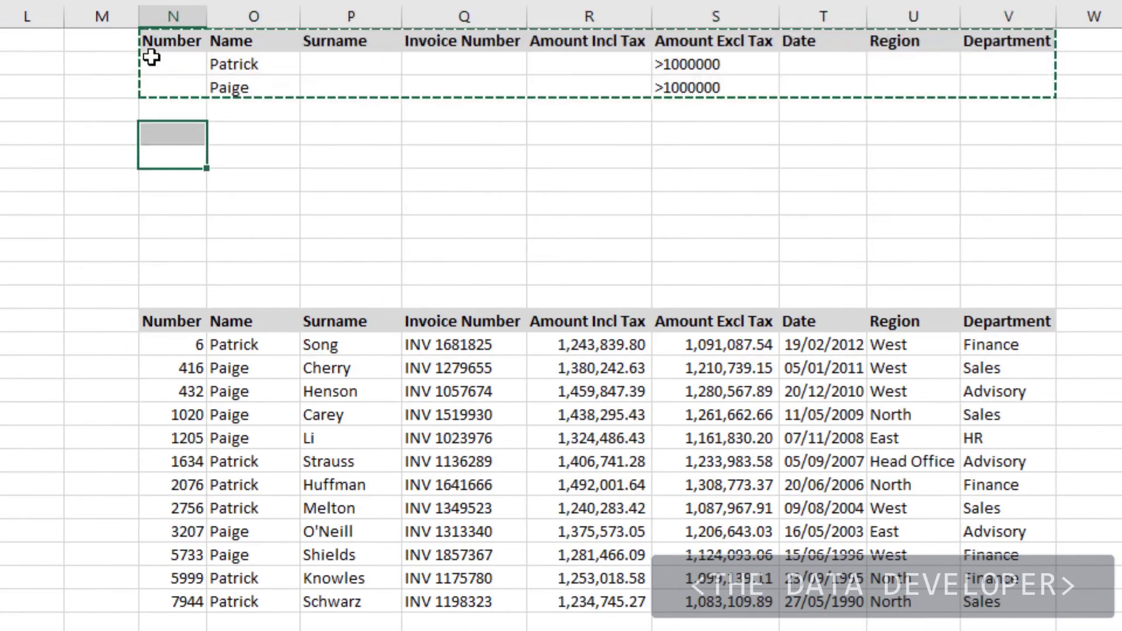
Step: Clear the original criteria range N1:V3 above the results table
{"action": "left_click_drag", "start_coordinate": [155, 35], "coordinate": [1068, 76]}
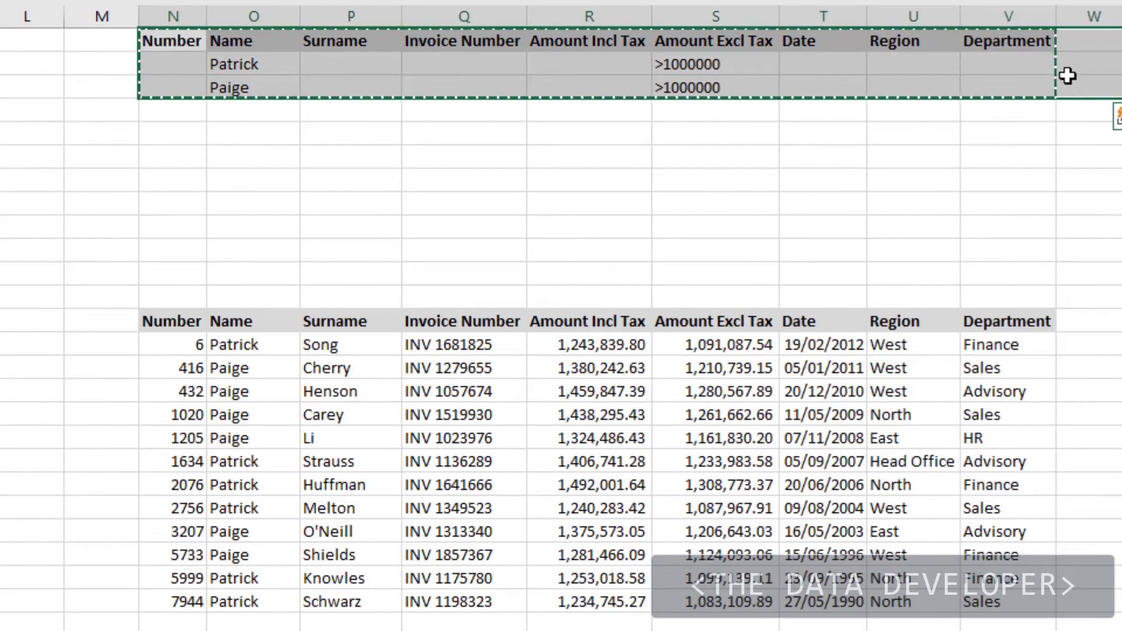
{"action": "key", "text": "Delete"}
{"action": "left_click", "coordinate": [83, 202]}
{"action": "left_click", "coordinate": [2, 188]}
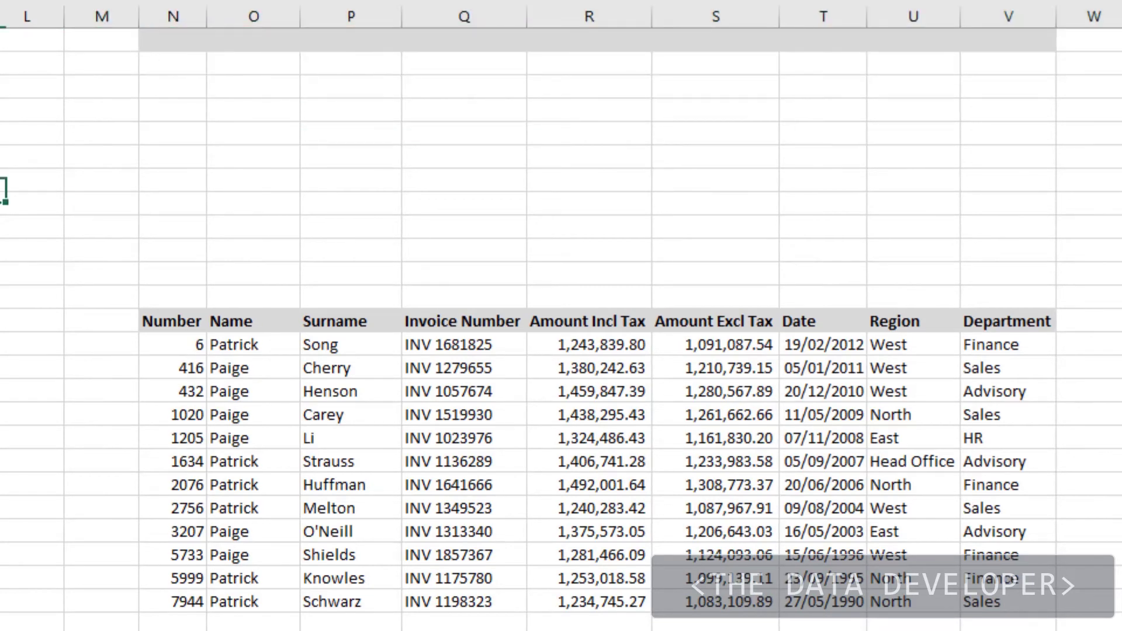
Step: Open Advanced Filter and cancel it without applying any changes
{"action": "key", "text": "alt+a"}
{"action": "key", "text": "q"}
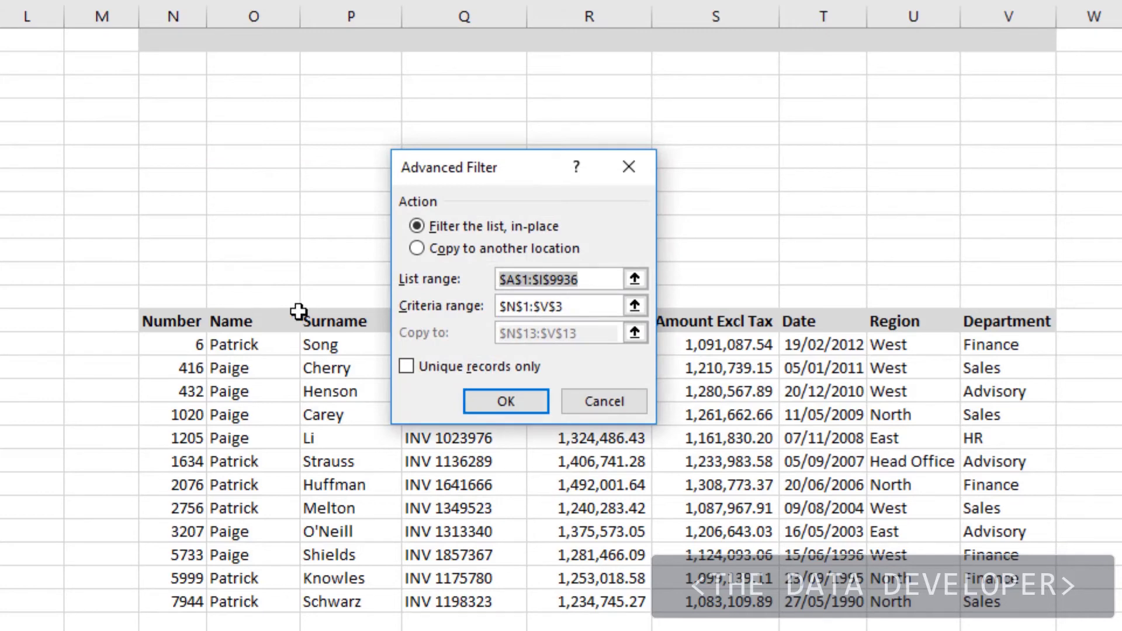
{"action": "key", "text": "alt+o"}
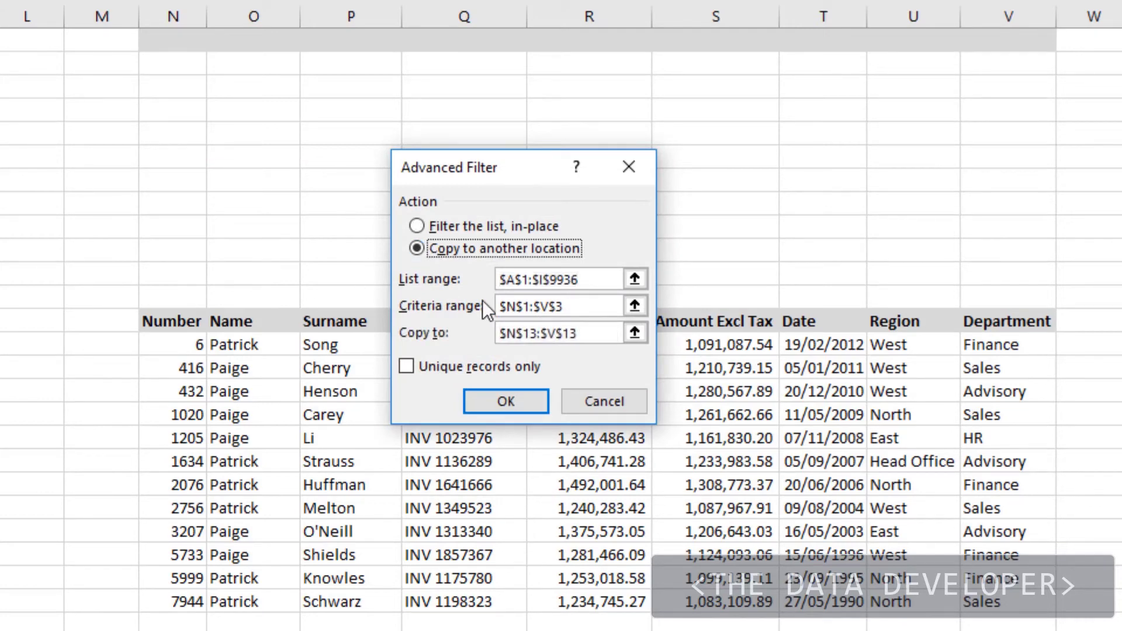
{"action": "left_click", "coordinate": [618, 405]}
Step: Delete the 12 old extract rows in N14:V25
{"action": "left_click_drag", "start_coordinate": [193, 346], "coordinate": [1024, 597]}
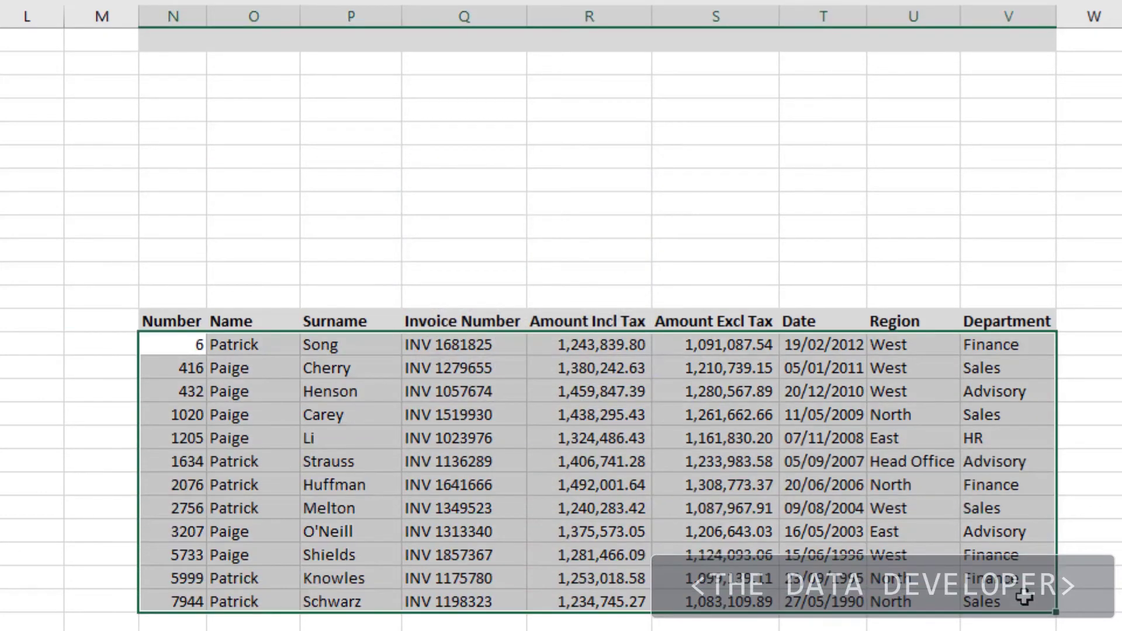
{"action": "key", "text": "Delete"}
{"action": "left_click", "coordinate": [191, 222]}
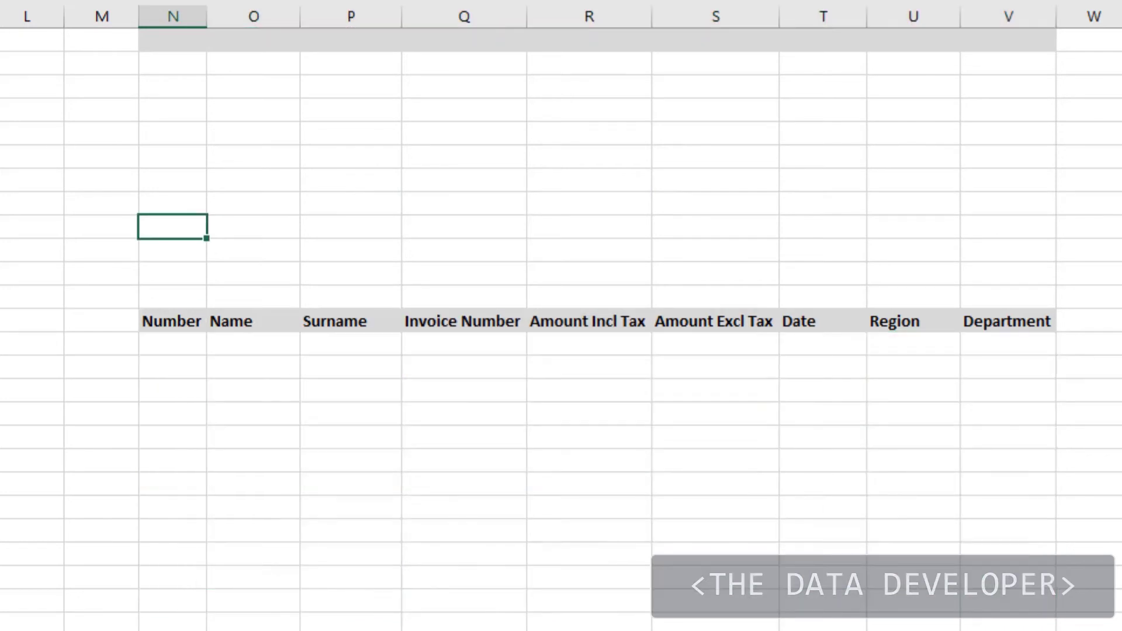
{"action": "left_click", "coordinate": [2, 227]}
Step: Rerun Advanced Filter, copying to another location with criteria range Sheet3!A1:I3
{"action": "key", "text": "alt+a"}
{"action": "key", "text": "q"}
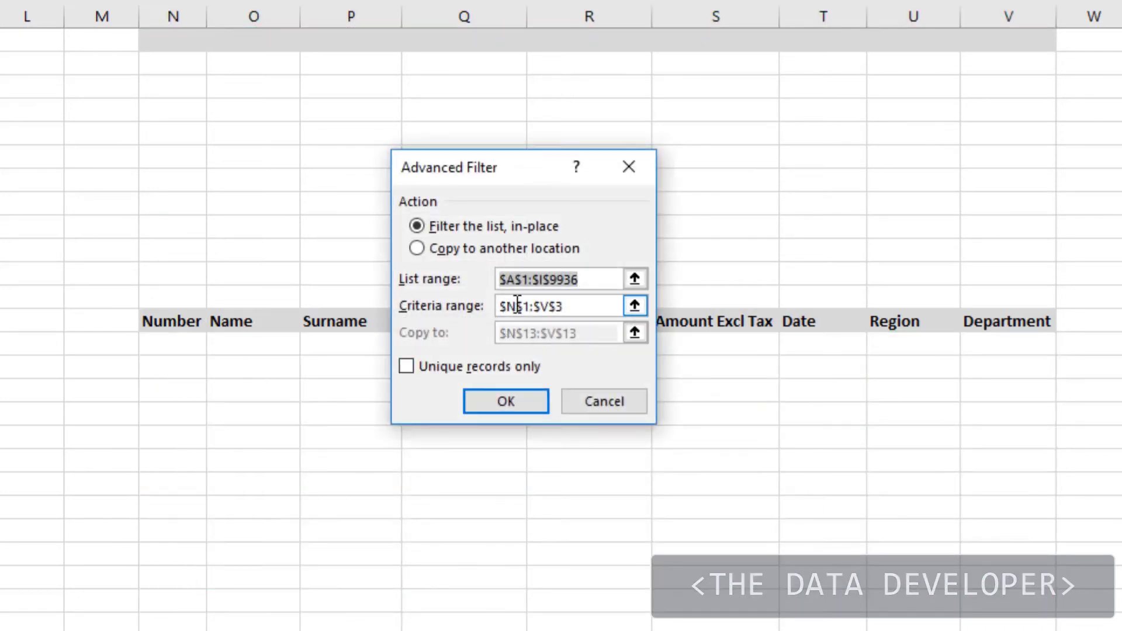
{"action": "left_click", "coordinate": [422, 247]}
{"action": "left_click", "coordinate": [598, 306]}
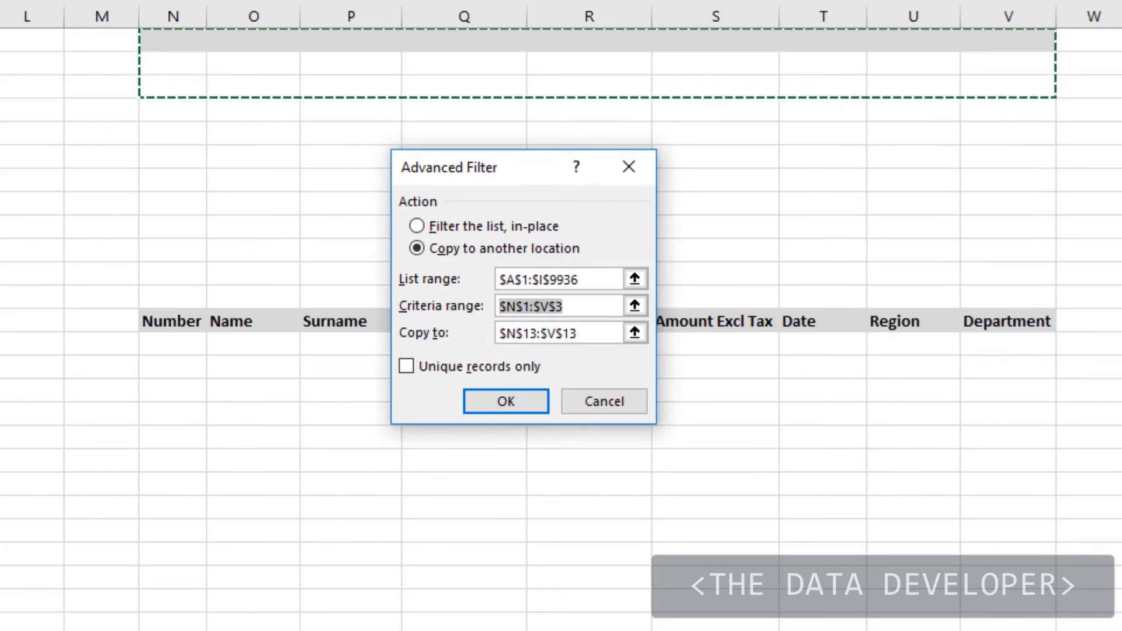
{"action": "key", "text": "ctrl+Page_Down"}
{"action": "left_click_drag", "start_coordinate": [64, 41], "coordinate": [667, 87]}
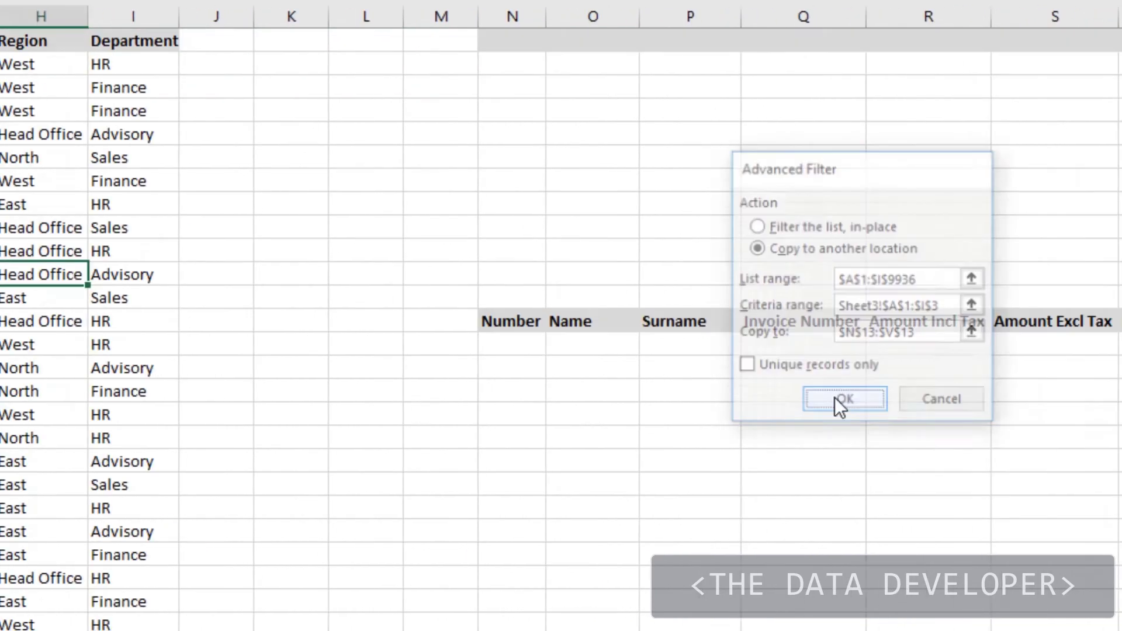
{"action": "left_click", "coordinate": [844, 398]}
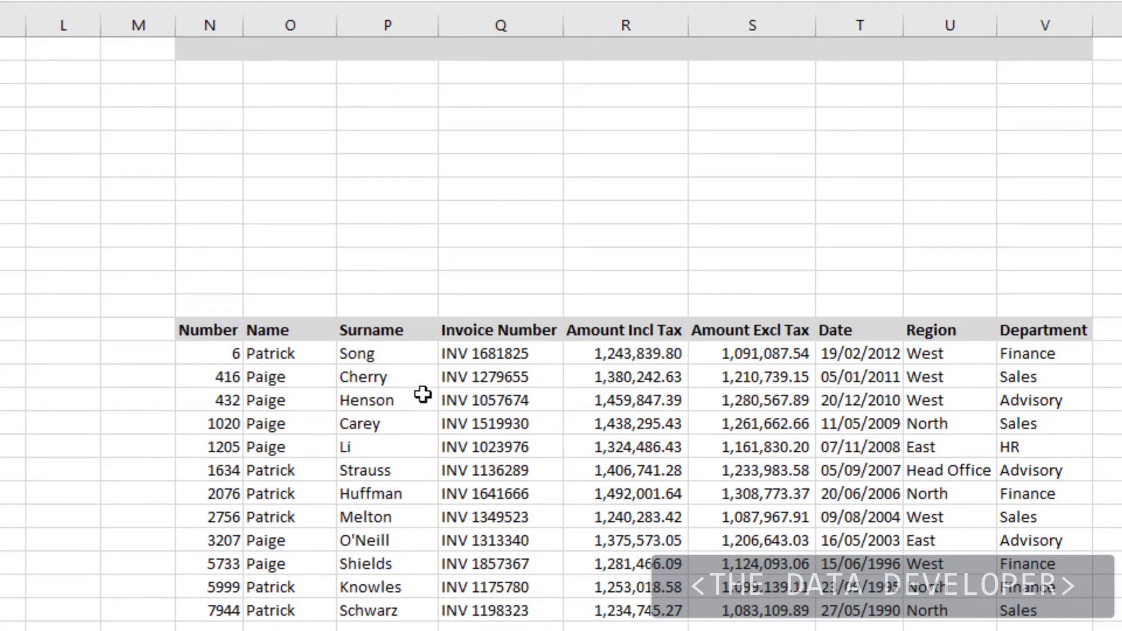
Step: Select some result cells, then reopen Advanced Filter from the Data tab
{"action": "left_click_drag", "start_coordinate": [358, 423], "coordinate": [287, 426]}
{"action": "left_click", "coordinate": [265, 630]}
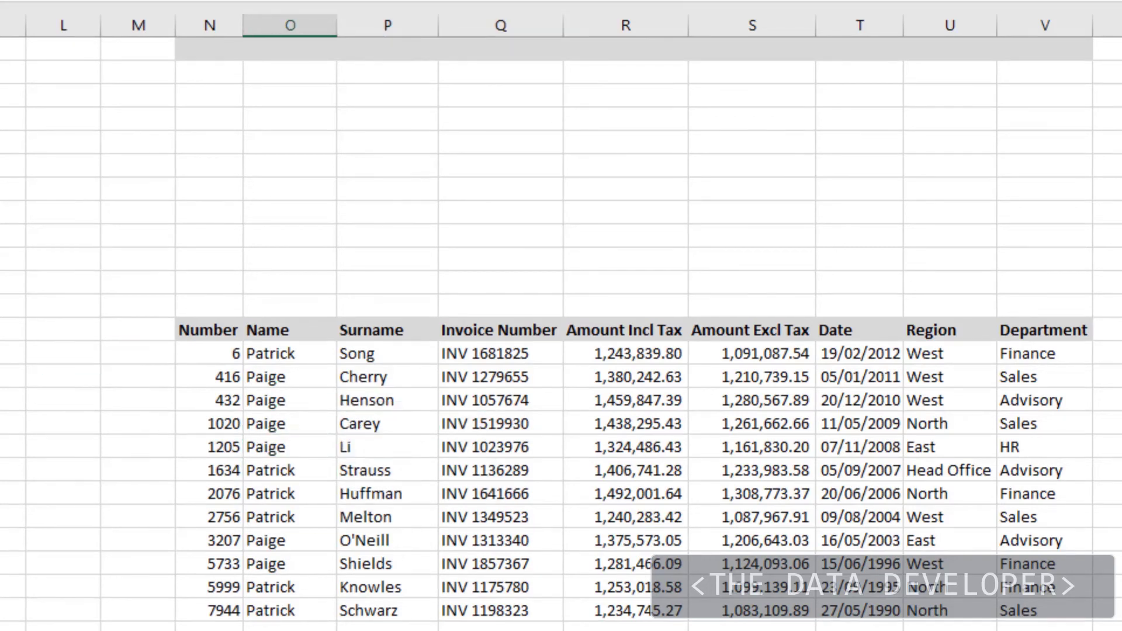
{"action": "left_click", "coordinate": [2, 629]}
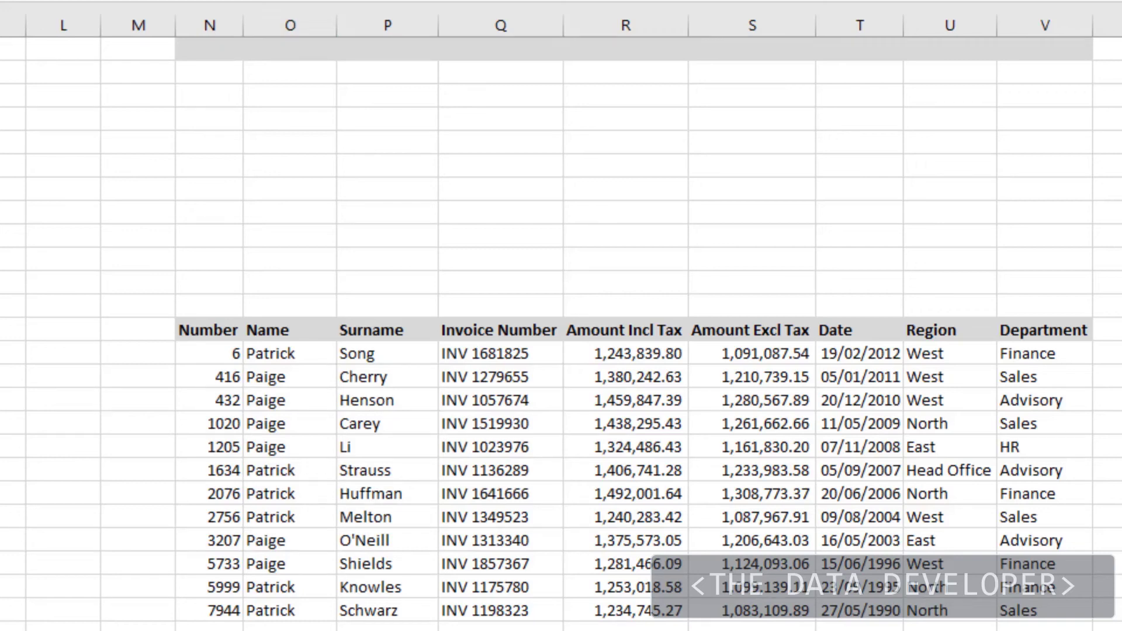
{"action": "left_click", "coordinate": [39, 1]}
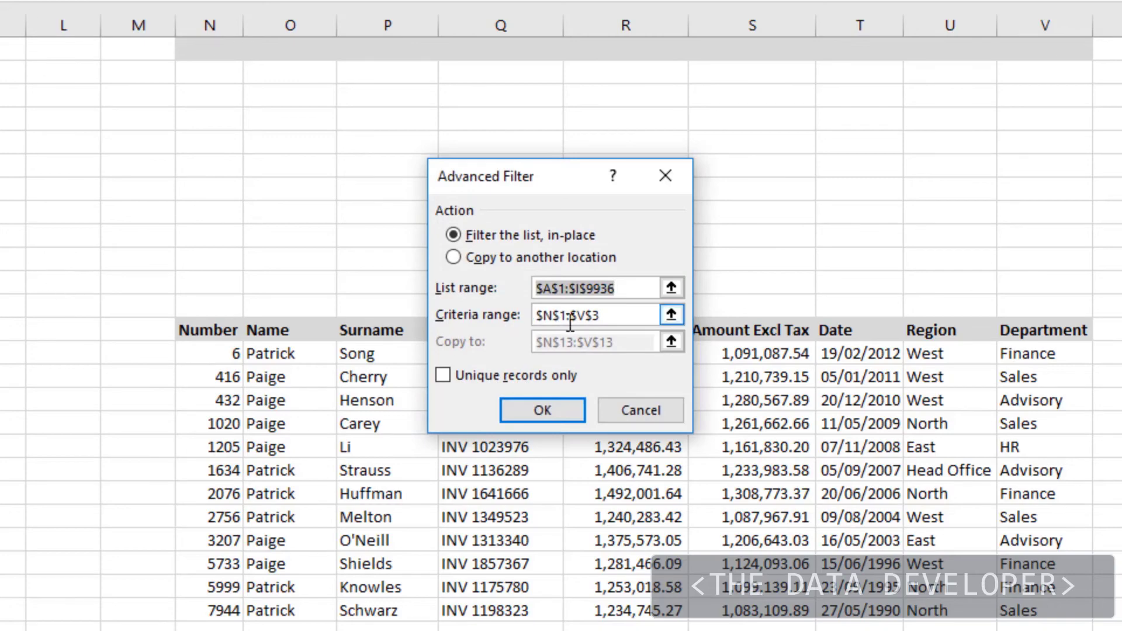
Step: Choose Copy to another location and set the criteria range to Sheet2!A1:I2
{"action": "left_click", "coordinate": [453, 257]}
{"action": "left_click", "coordinate": [634, 314]}
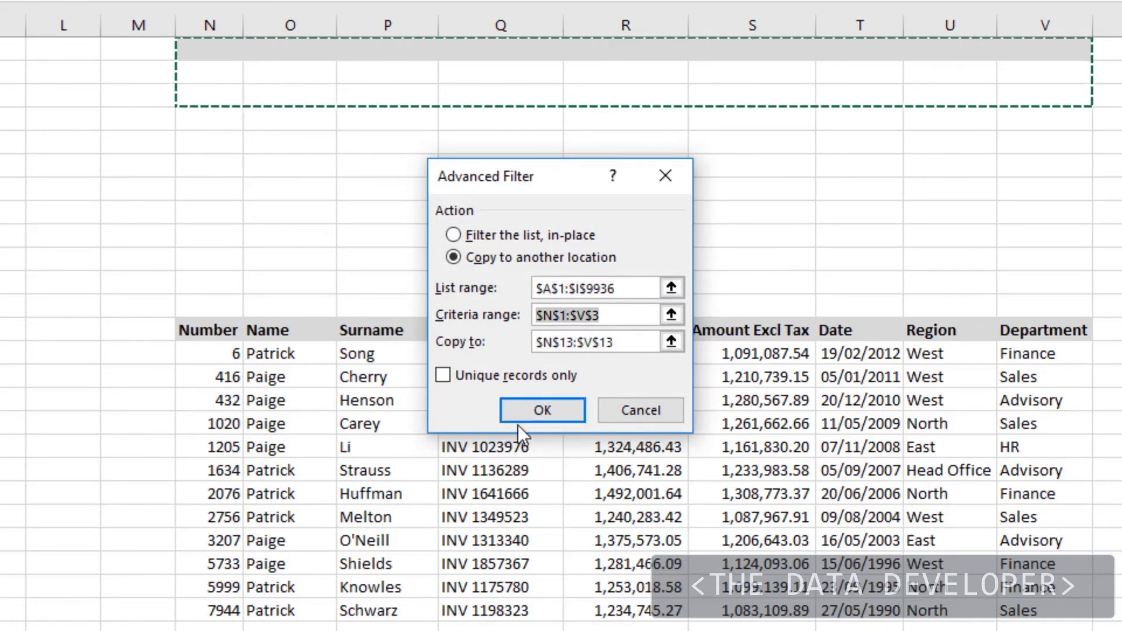
{"action": "left_click", "coordinate": [2, 629]}
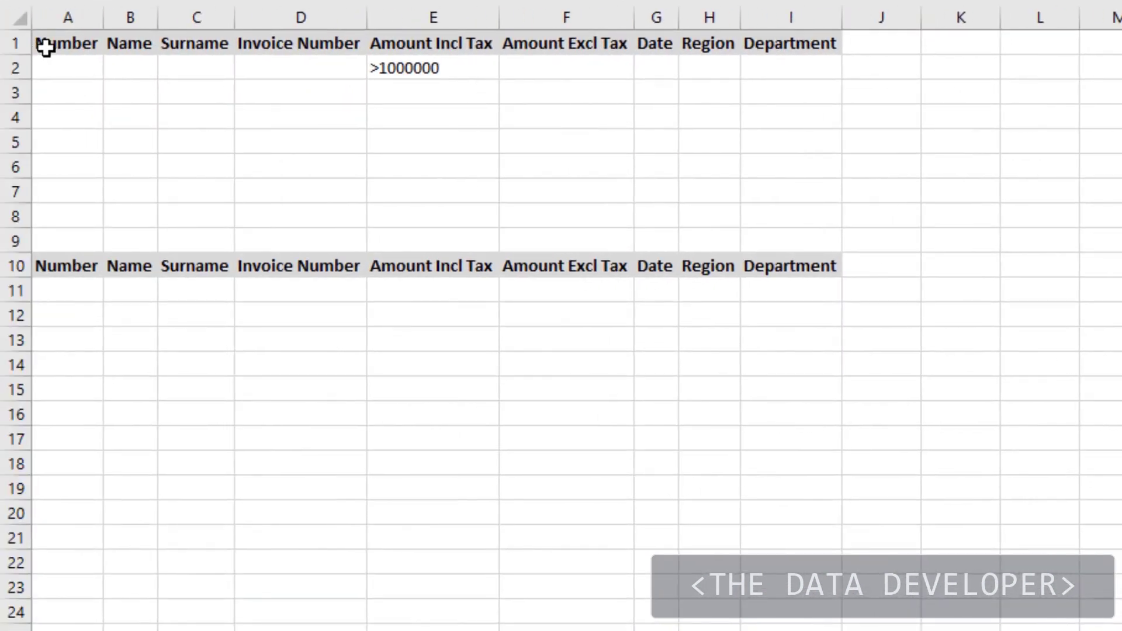
{"action": "left_click_drag", "start_coordinate": [46, 48], "coordinate": [814, 65]}
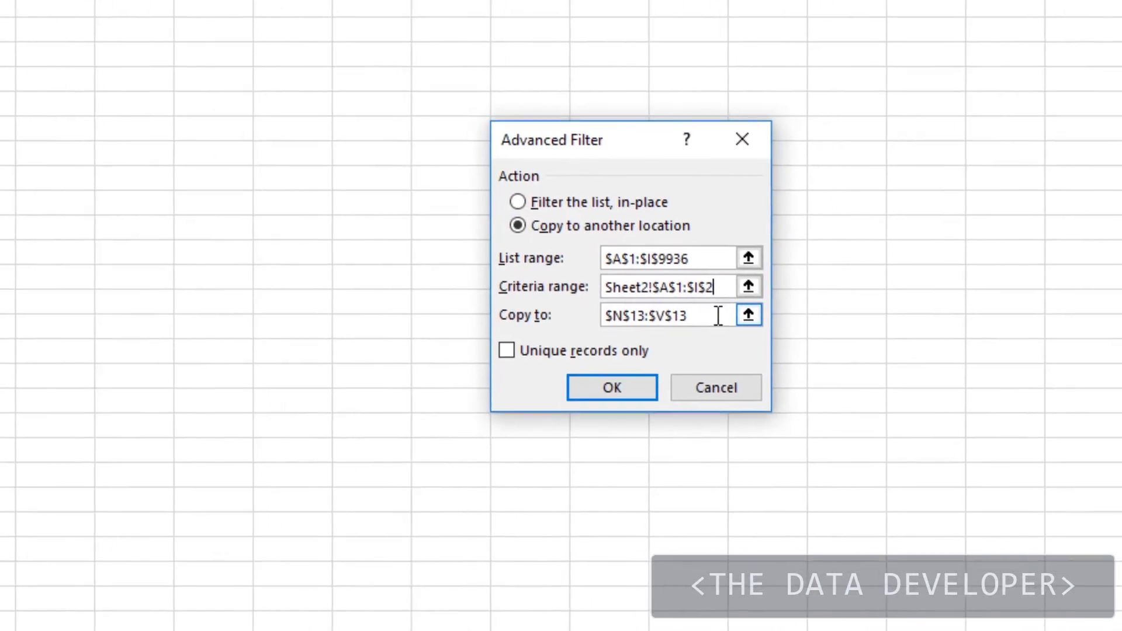
Step: Target the Sheet2 row 10 headers as destination, apply, and dismiss the active-sheet warning
{"action": "left_click", "coordinate": [719, 316]}
{"action": "left_click_drag", "start_coordinate": [694, 322], "coordinate": [562, 321]}
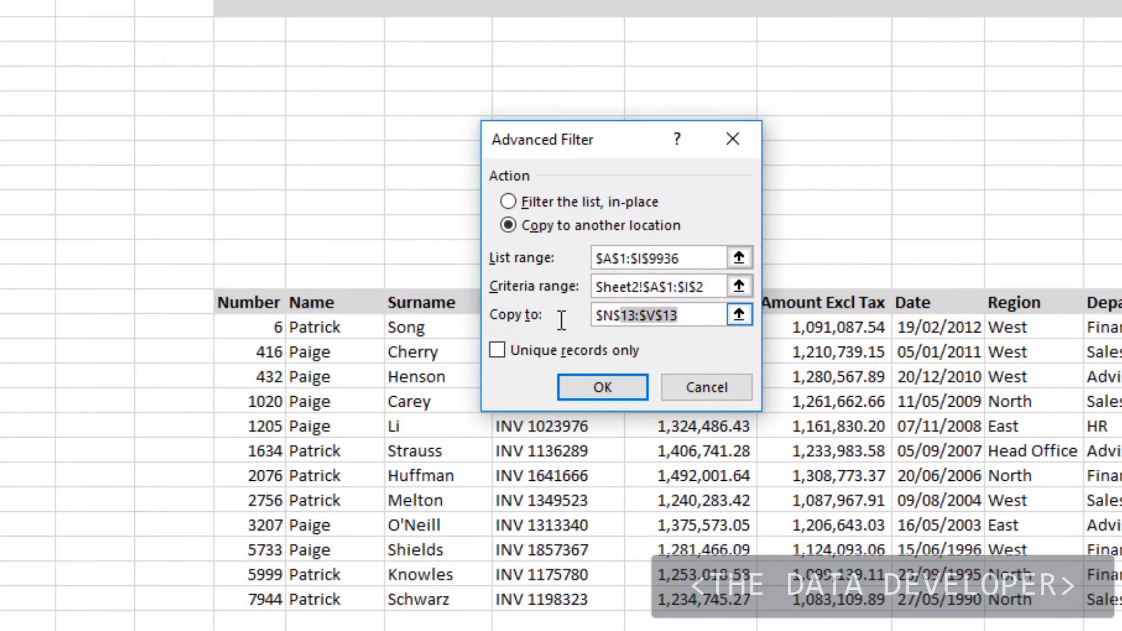
{"action": "left_click_drag", "start_coordinate": [716, 315], "coordinate": [591, 320]}
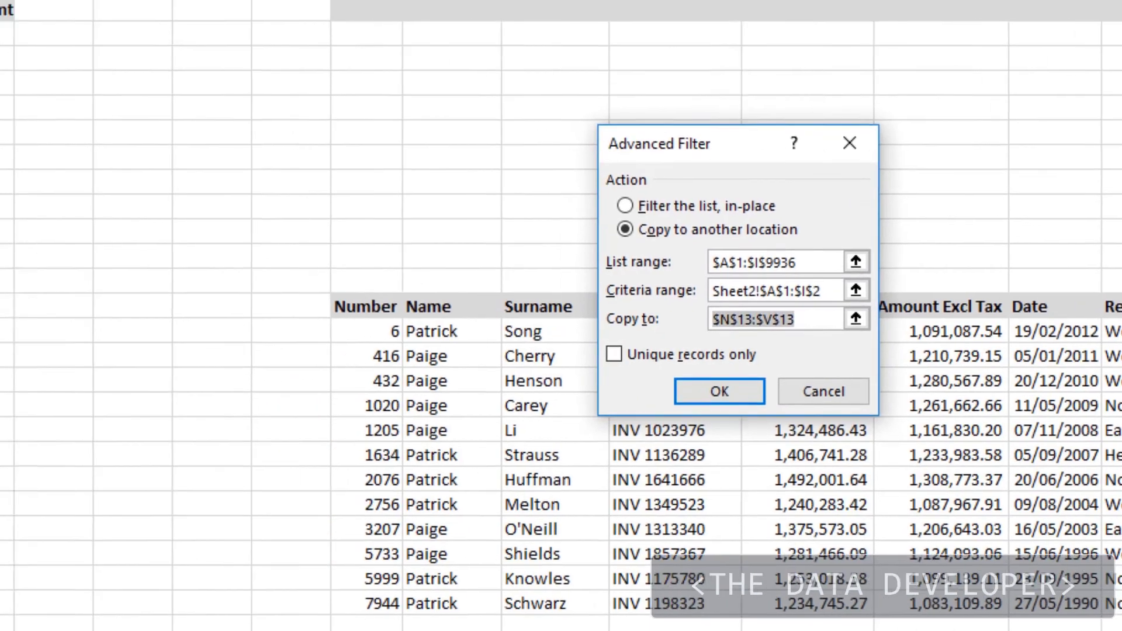
{"action": "left_click", "coordinate": [146, 628]}
{"action": "left_click_drag", "start_coordinate": [57, 264], "coordinate": [829, 258]}
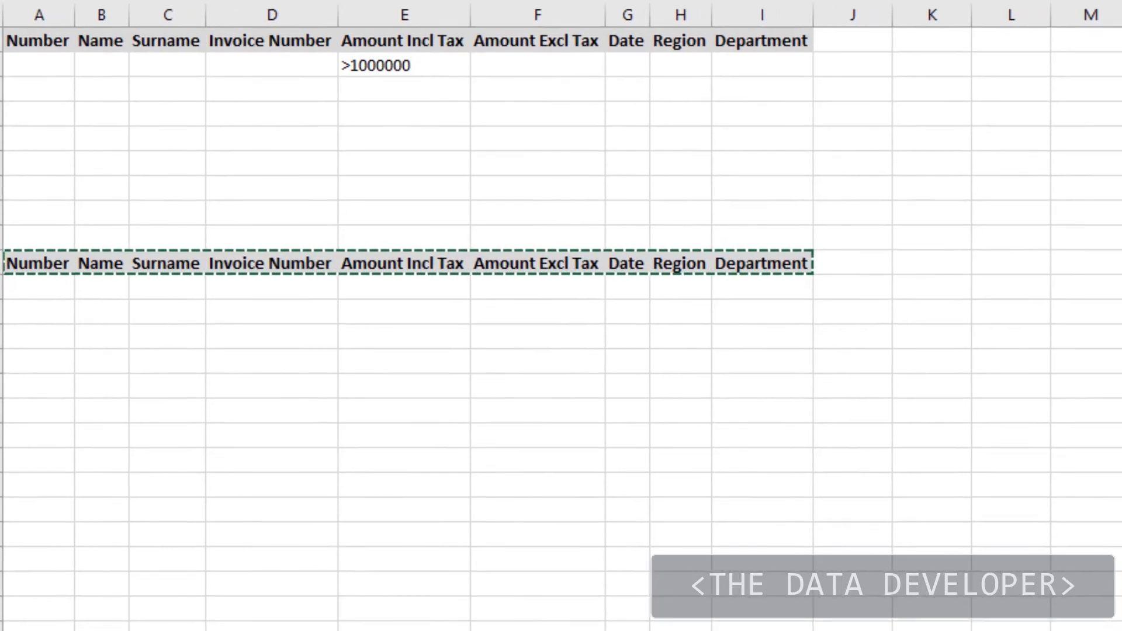
{"action": "left_click", "coordinate": [617, 388]}
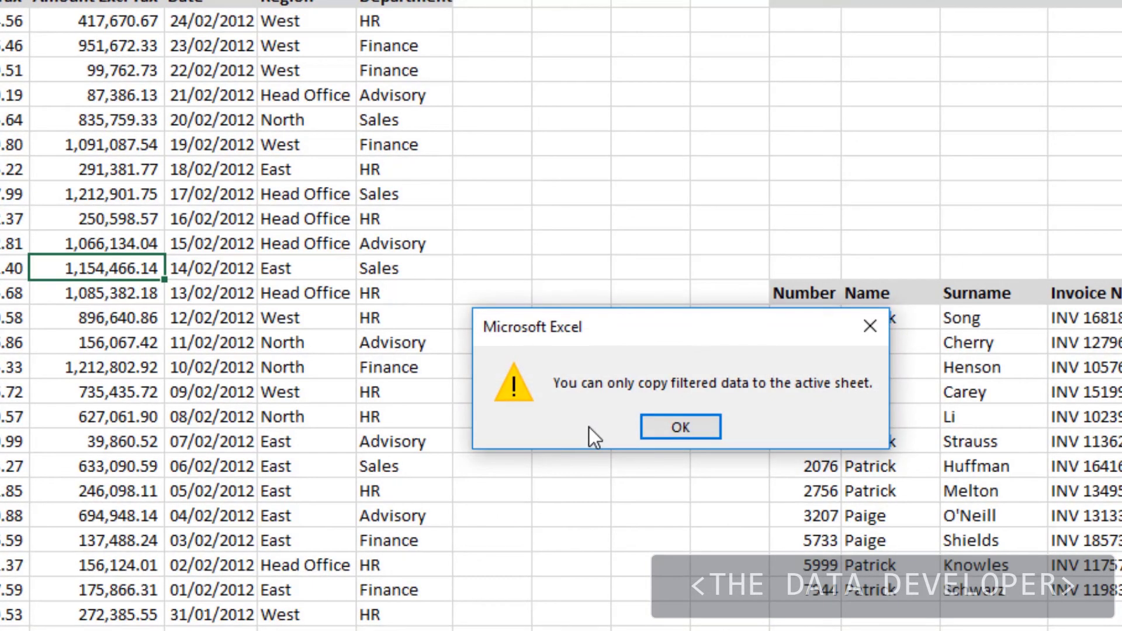
{"action": "left_click", "coordinate": [672, 432]}
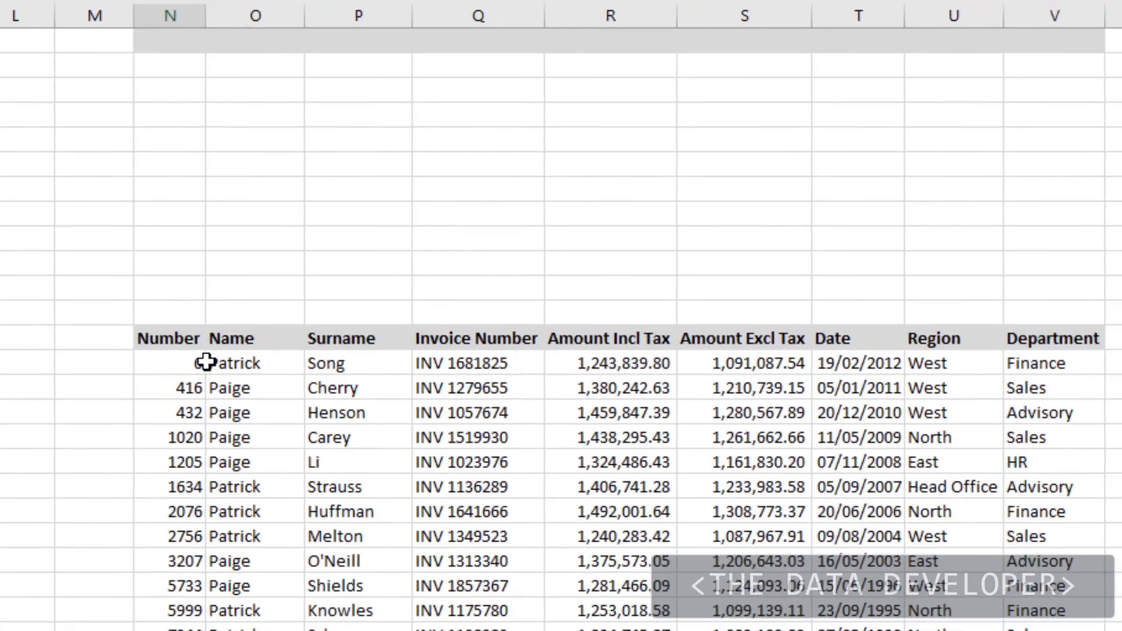
Step: Delete the 12 Patrick and Paige rows in N14:V25, then reselect the emptied area
{"action": "left_click_drag", "start_coordinate": [193, 363], "coordinate": [1055, 629]}
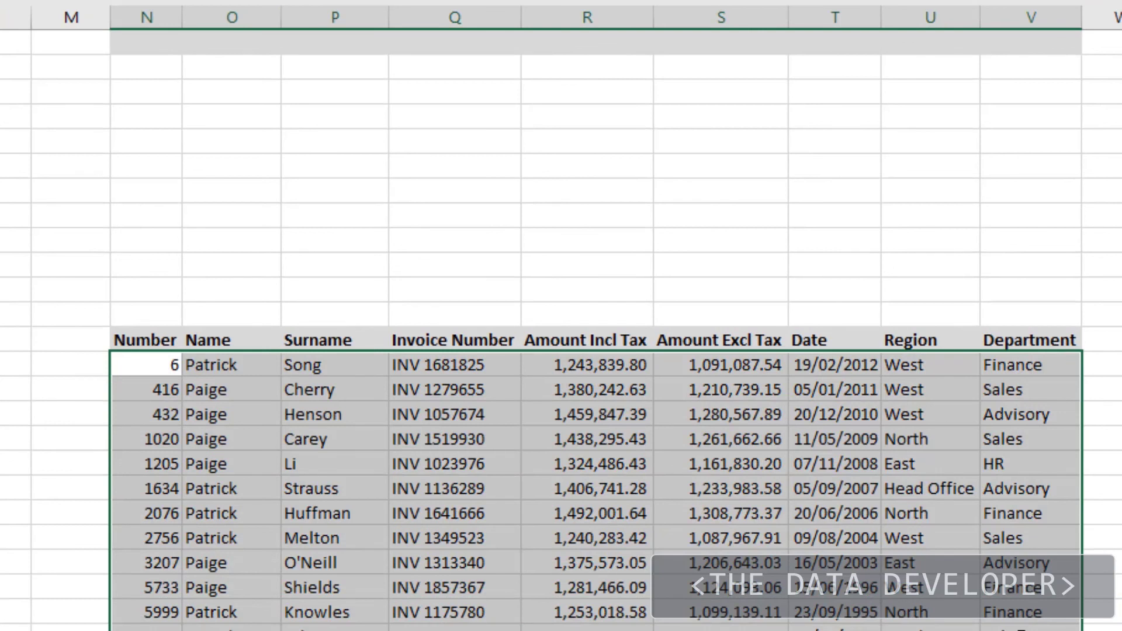
{"action": "key", "text": "Delete"}
{"action": "left_click", "coordinate": [170, 186]}
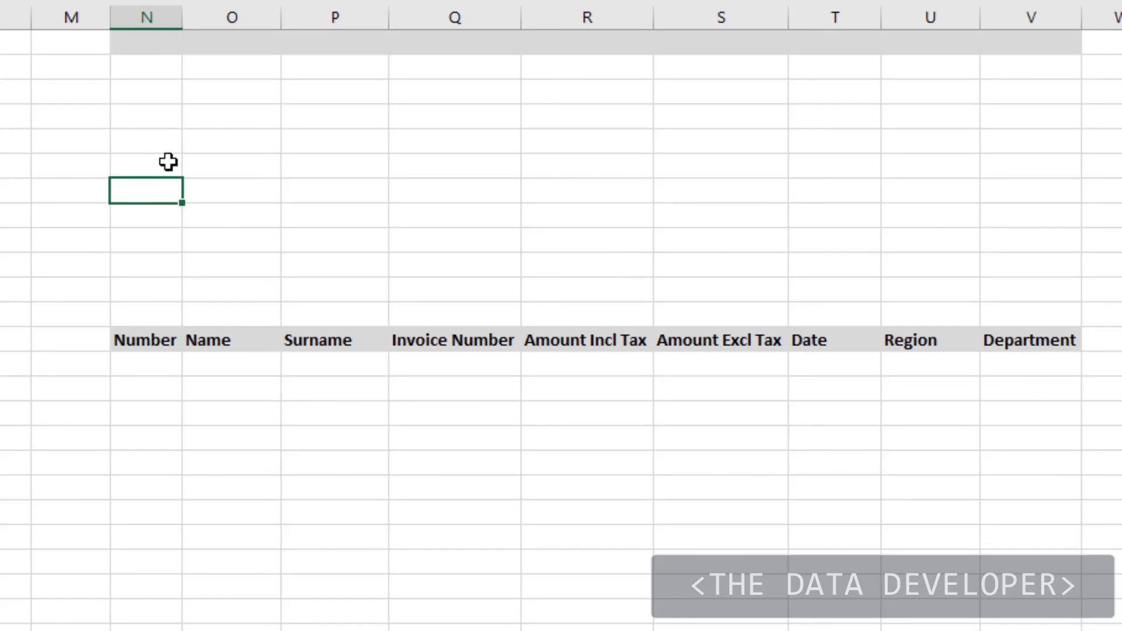
{"action": "left_click_drag", "start_coordinate": [154, 359], "coordinate": [1029, 628]}
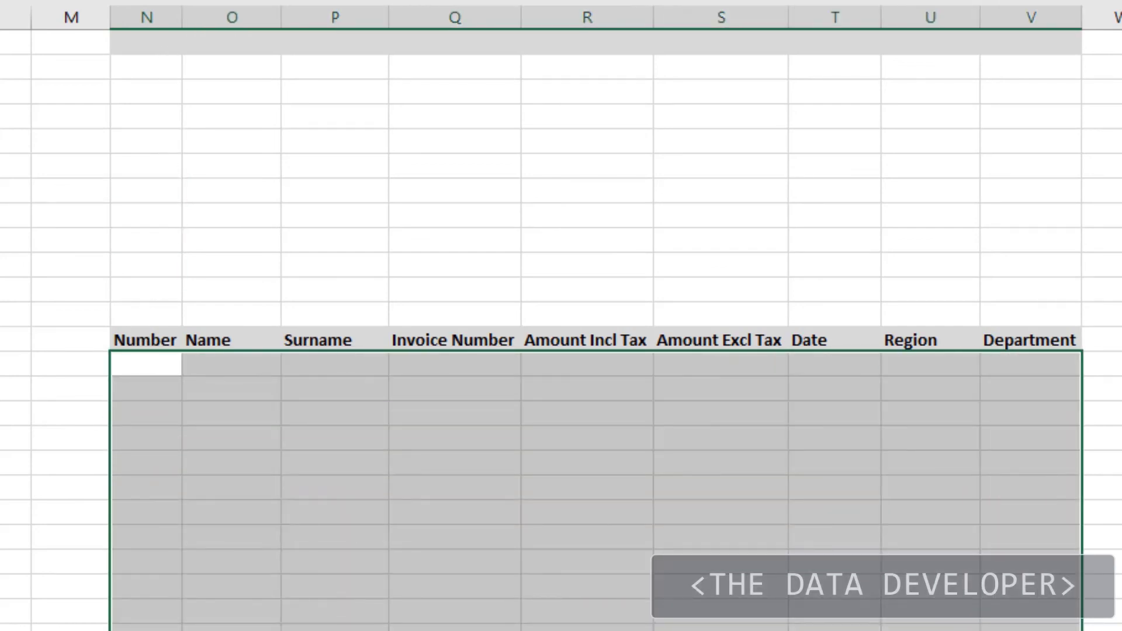